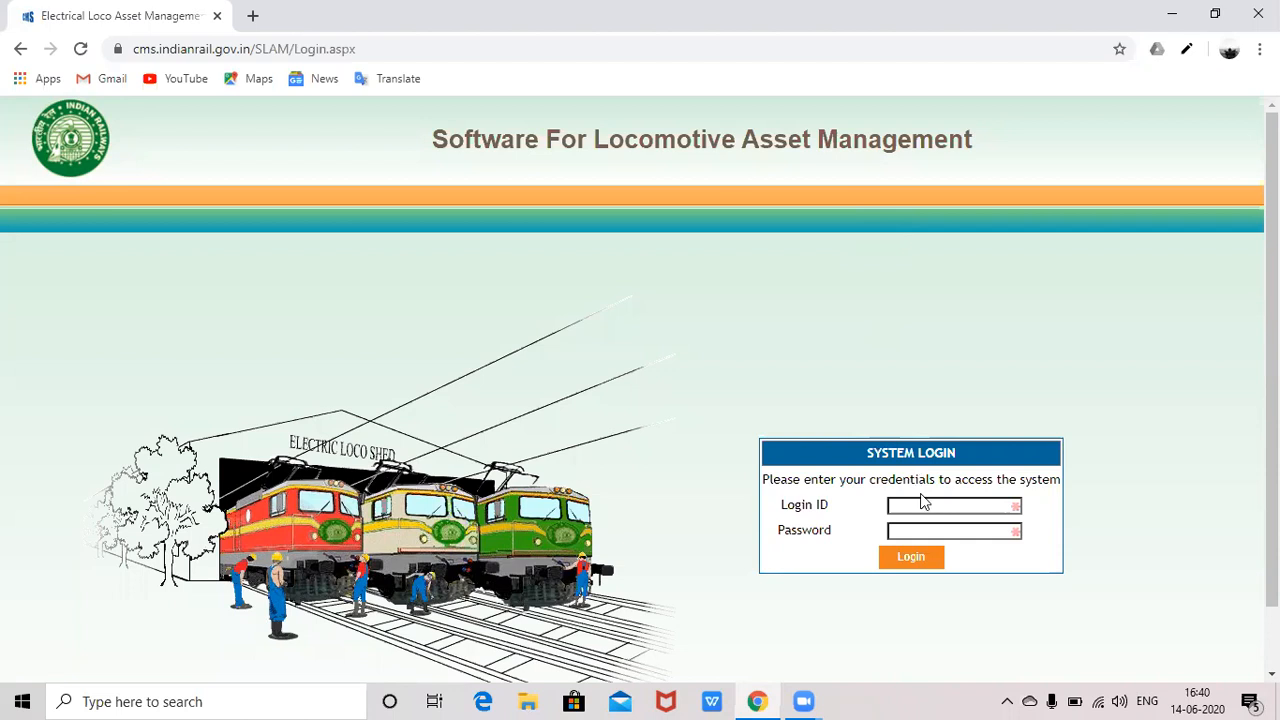
- Log into SLAM by entering the user's login ID and password
left_click(922, 505)
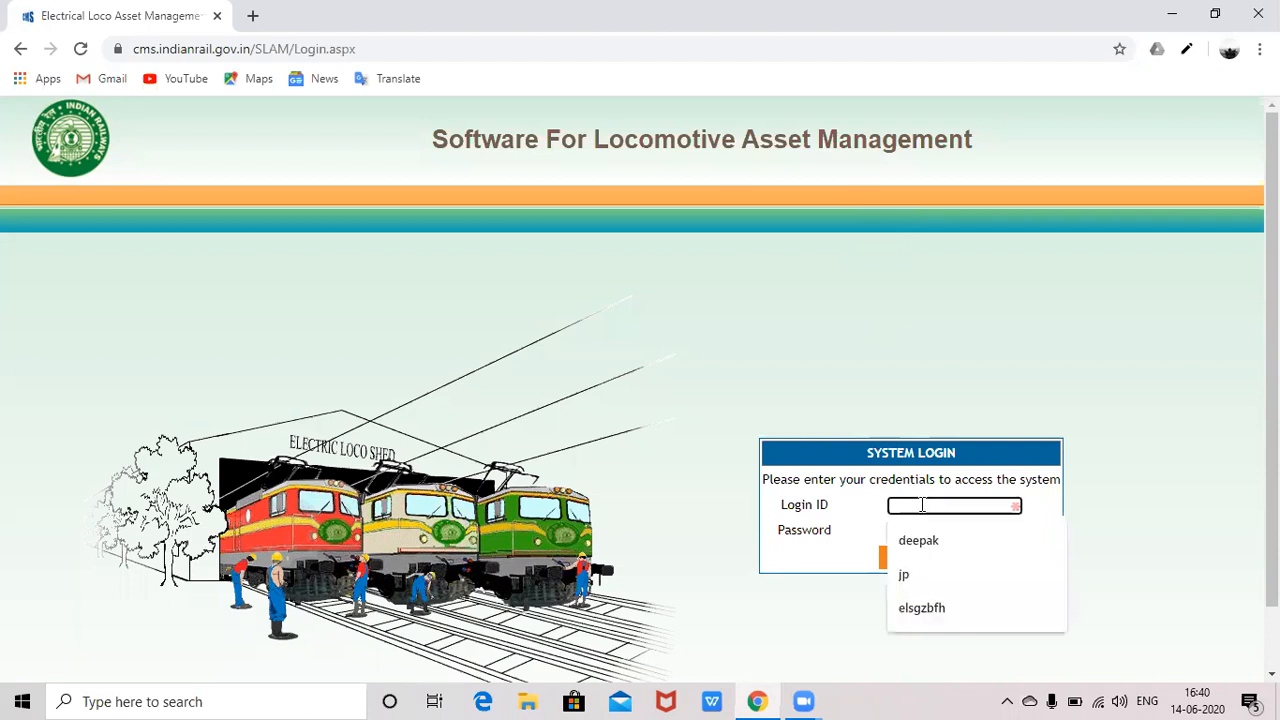
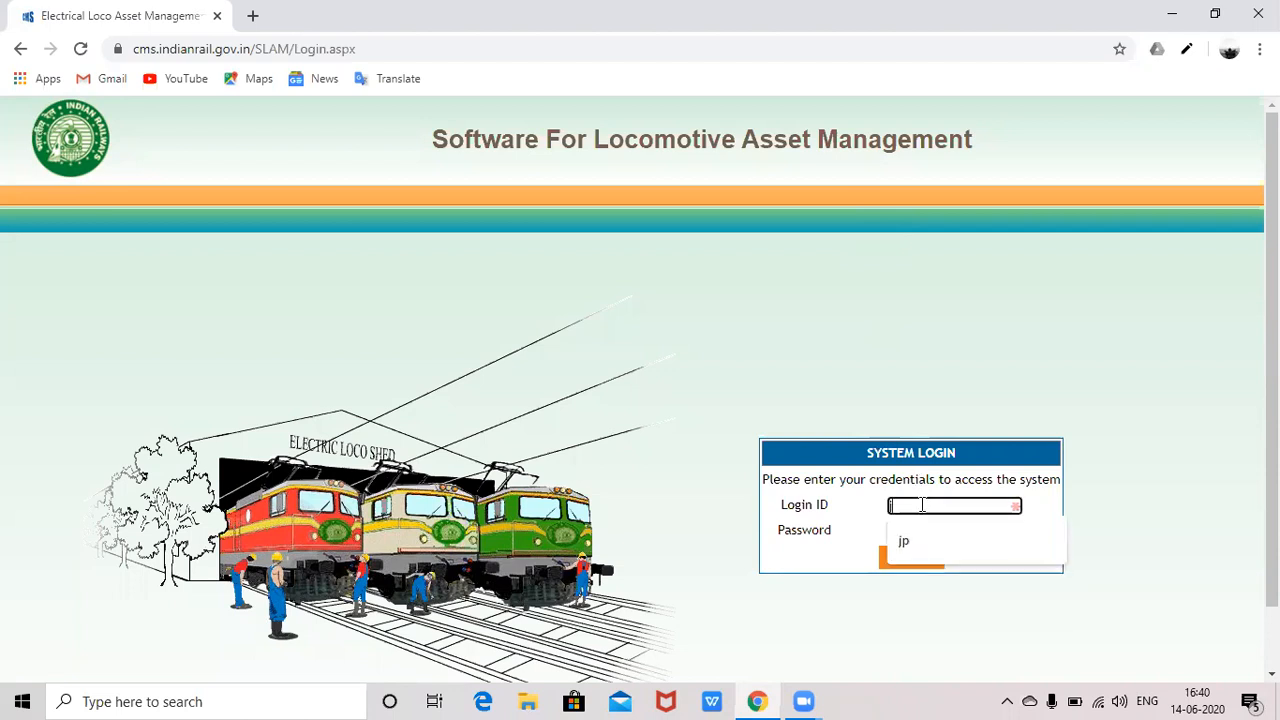
left_click(920, 527)
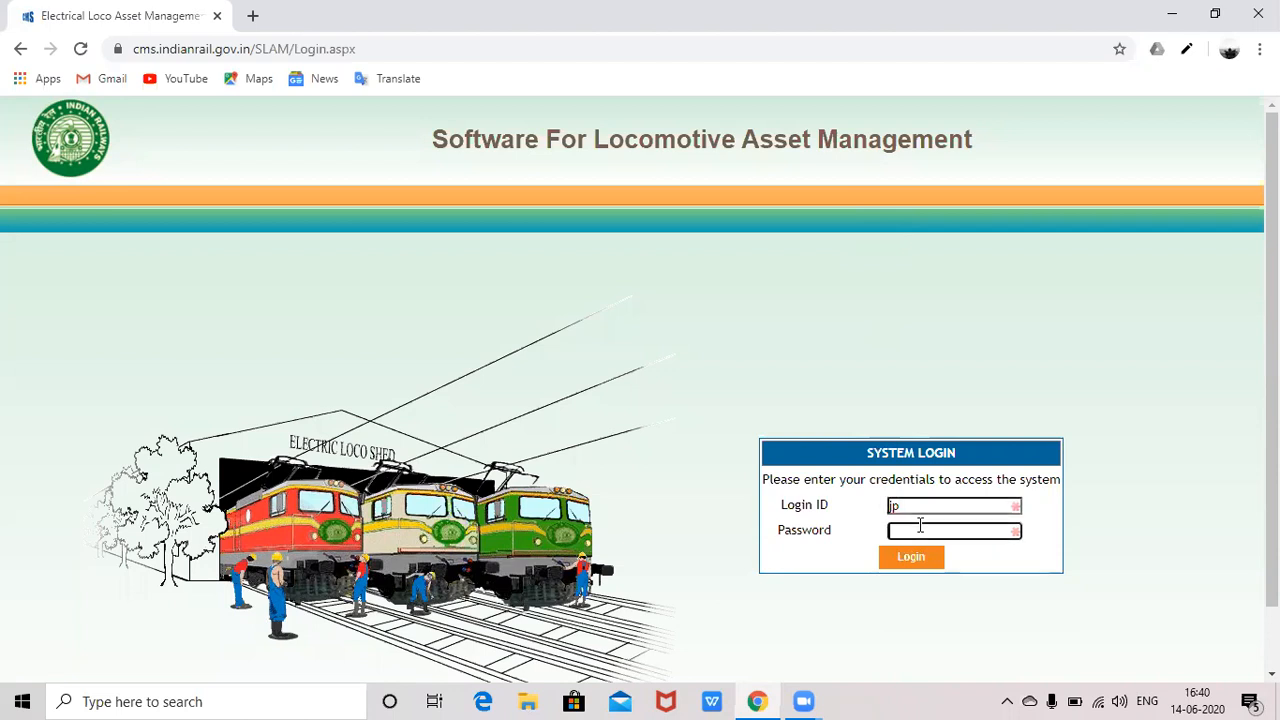
left_click(911, 558)
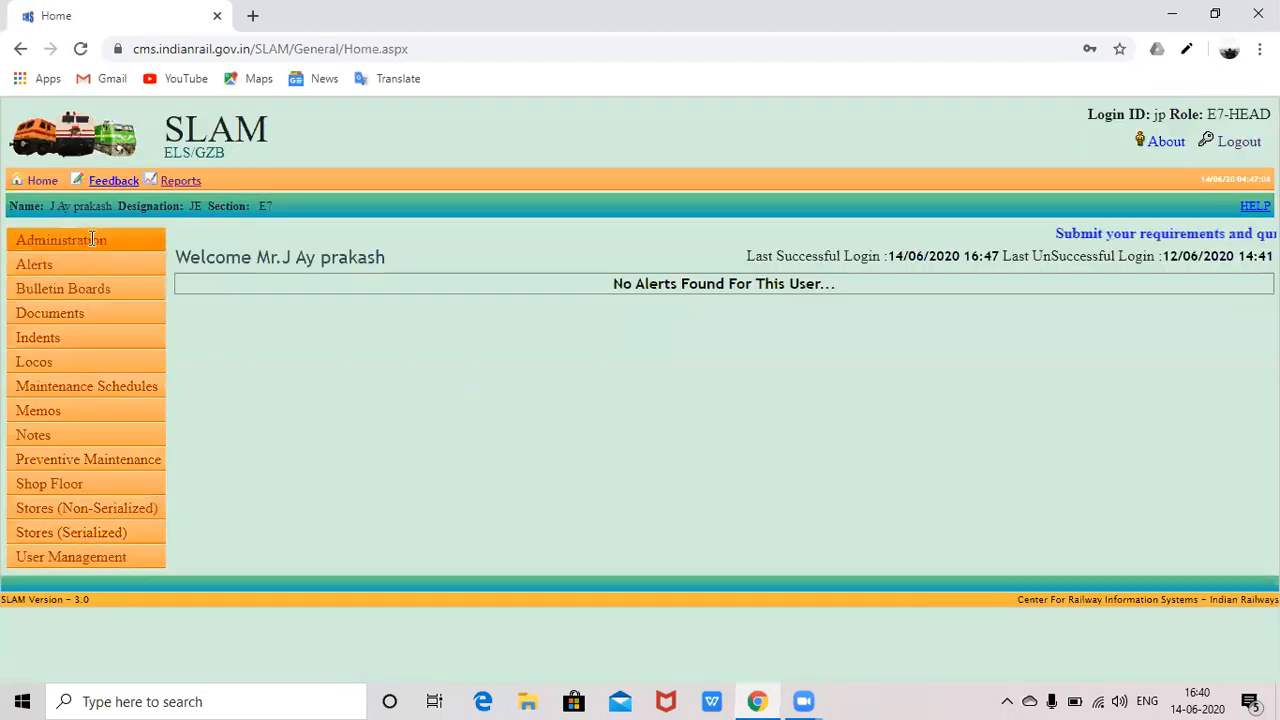
- Go to Preventive Maintenance > Modifications to reach the View Modifications page
left_click(115, 456)
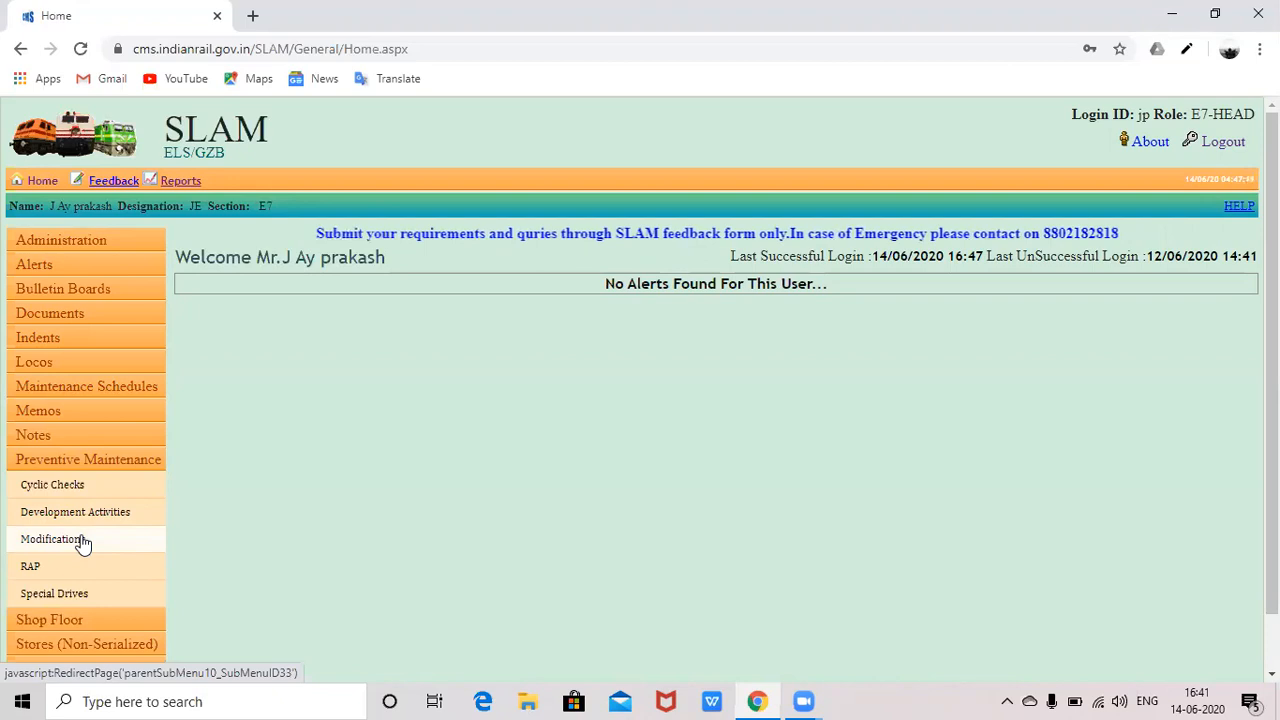
left_click(83, 542)
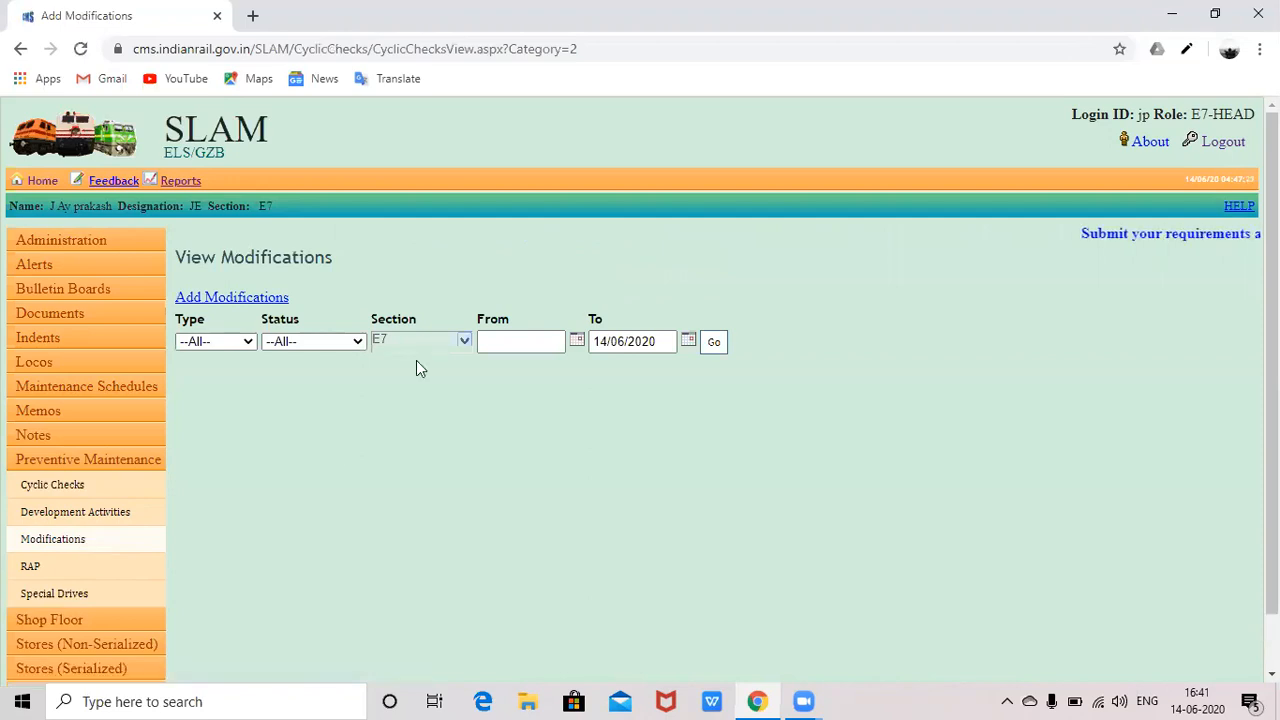
- Start a new modification, toggling the check type to Equipment and back to Locos
left_click(227, 306)
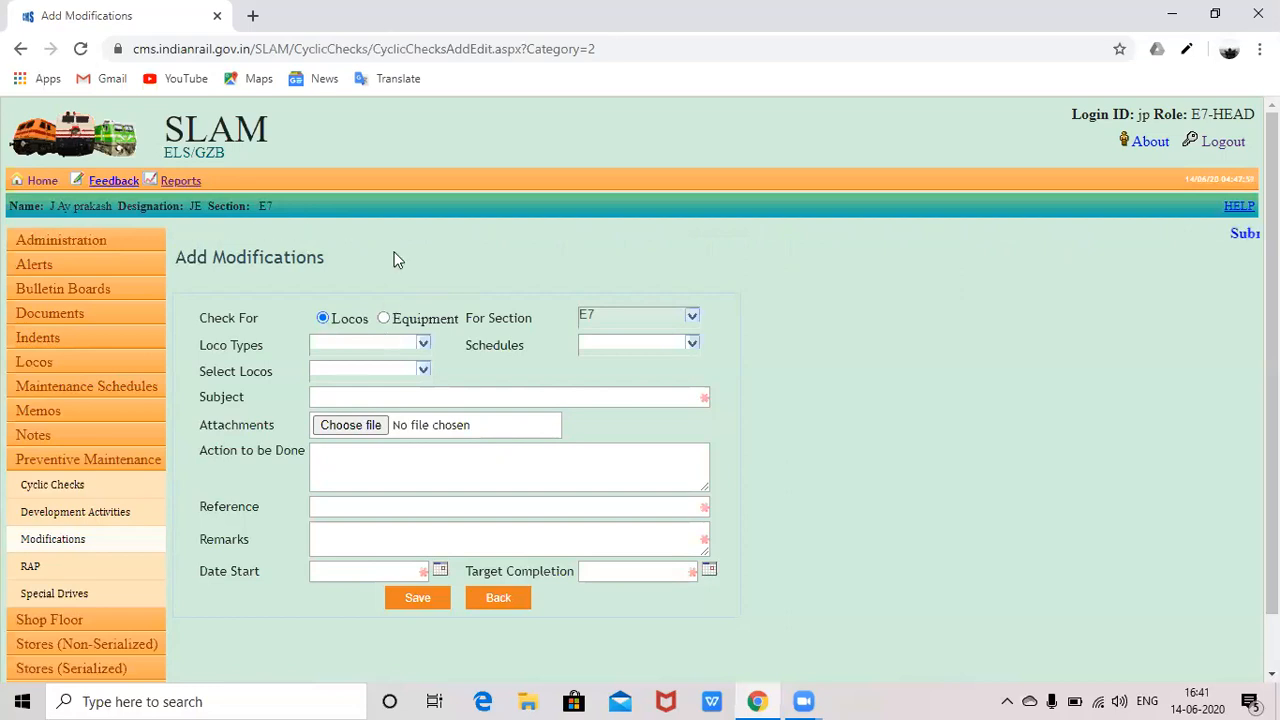
left_click(386, 320)
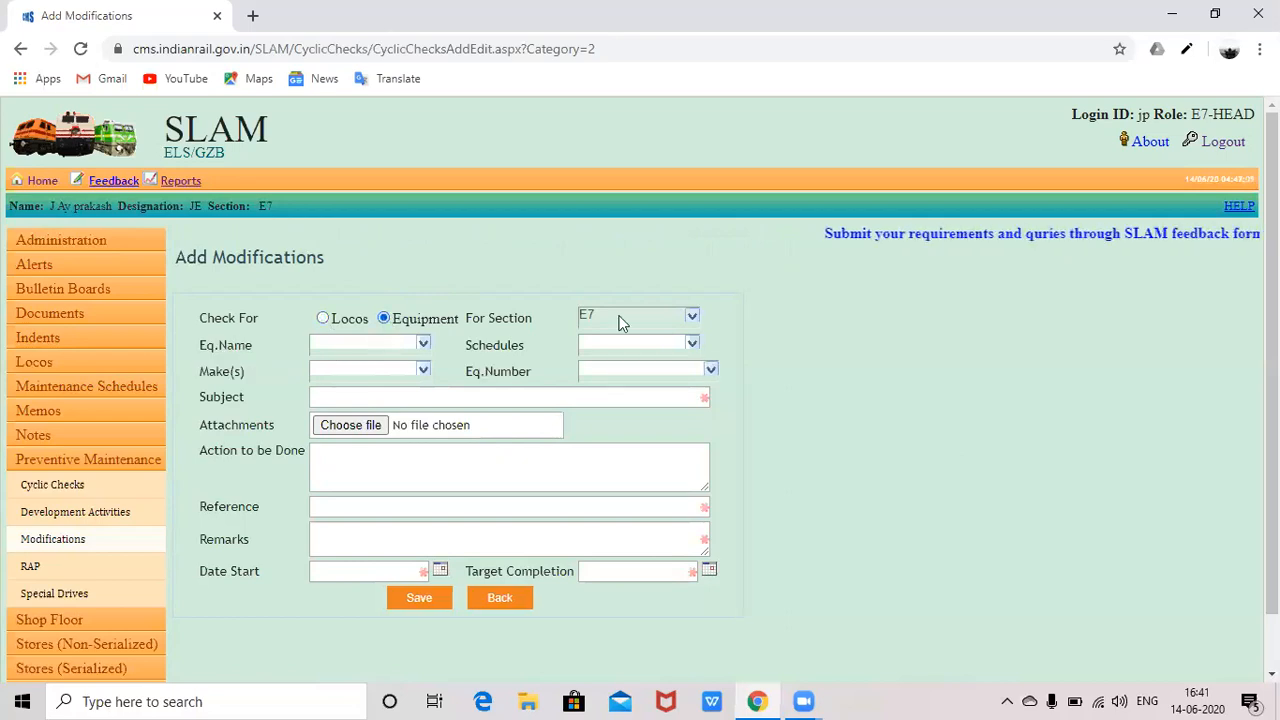
left_click(323, 319)
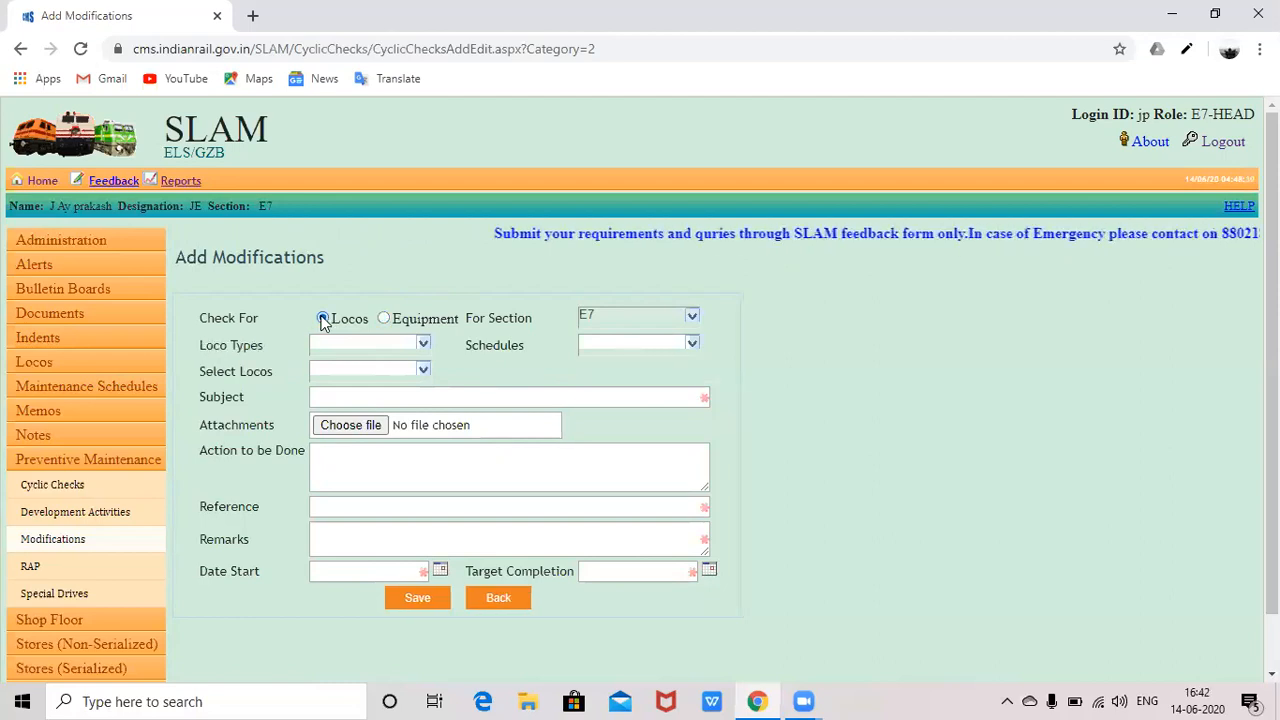
- Select loco types WAP5 and WAP7 for the new modification
left_click(424, 343)
left_click(424, 343)
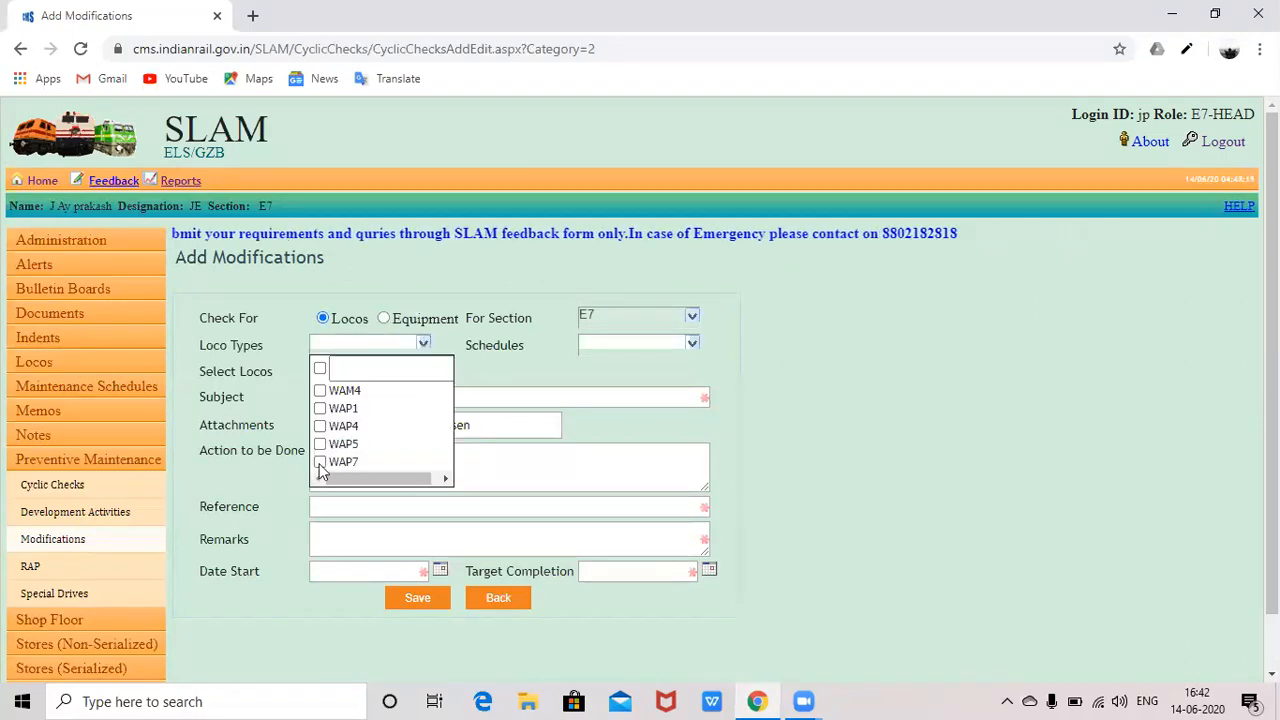
left_click(320, 444)
left_click(318, 462)
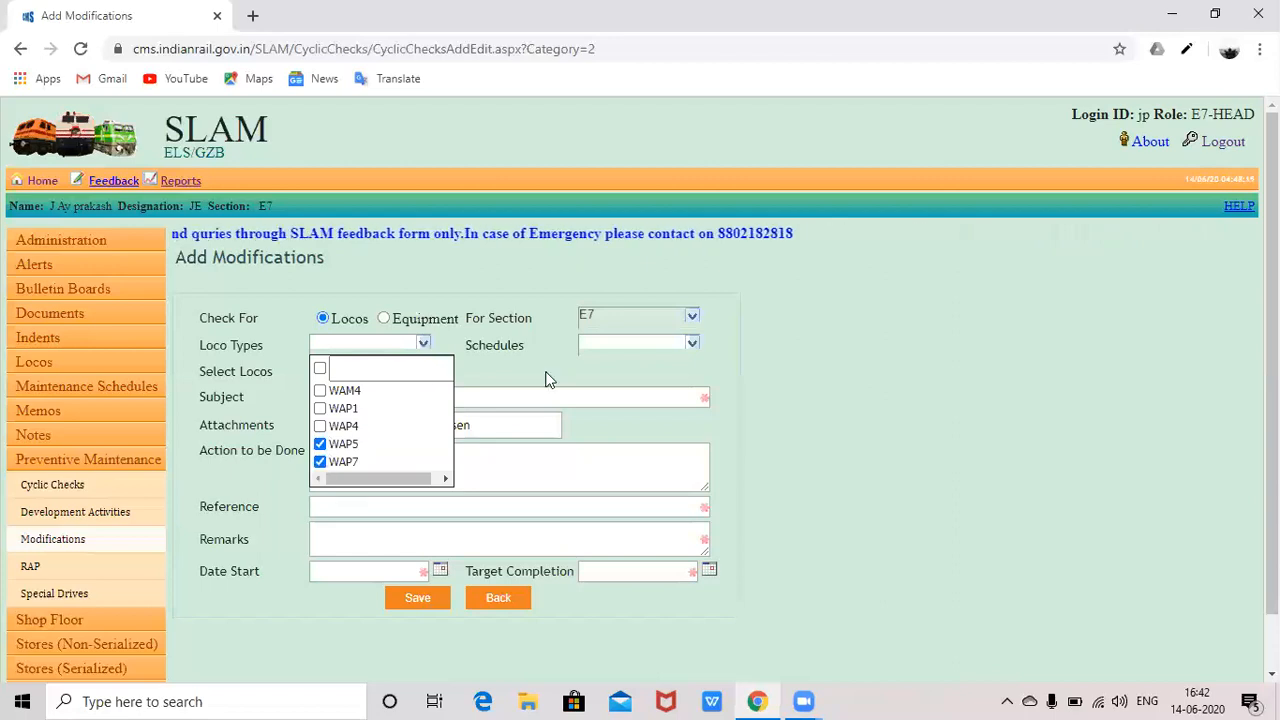
left_click(548, 377)
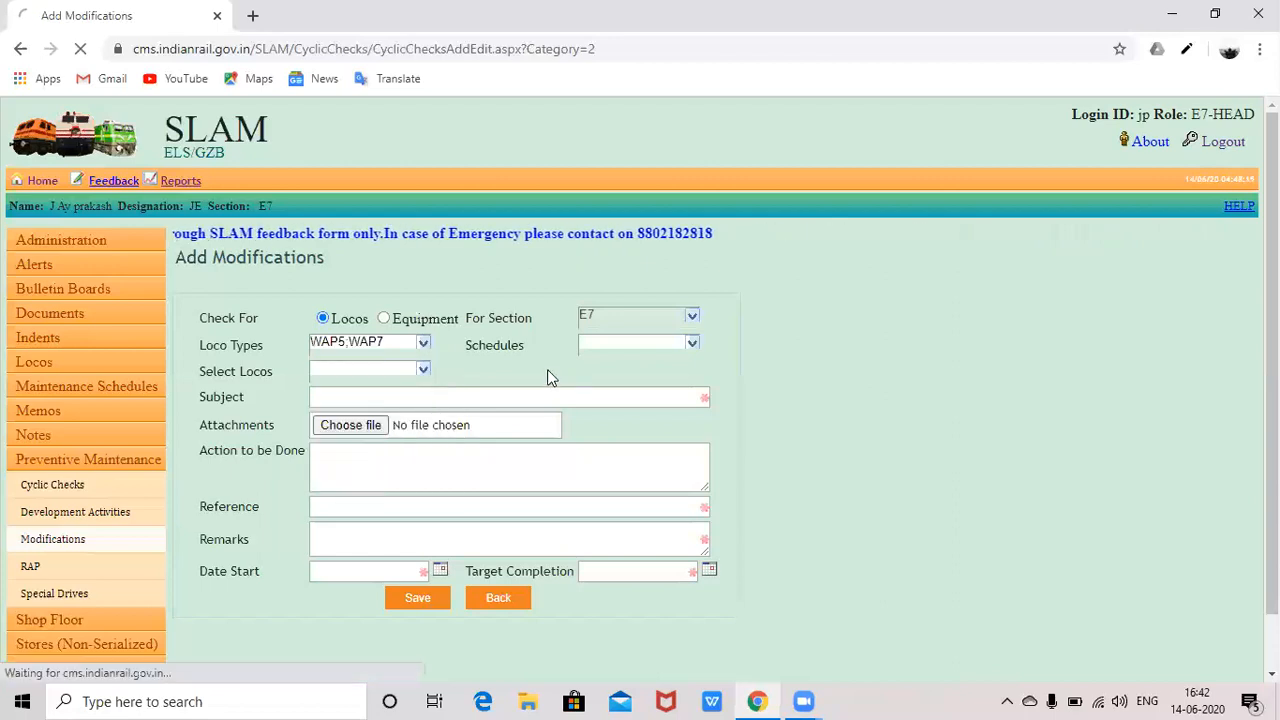
- Select all schedules (AOH, COMM, DS-8, GC…) in the Schedules list
left_click(603, 342)
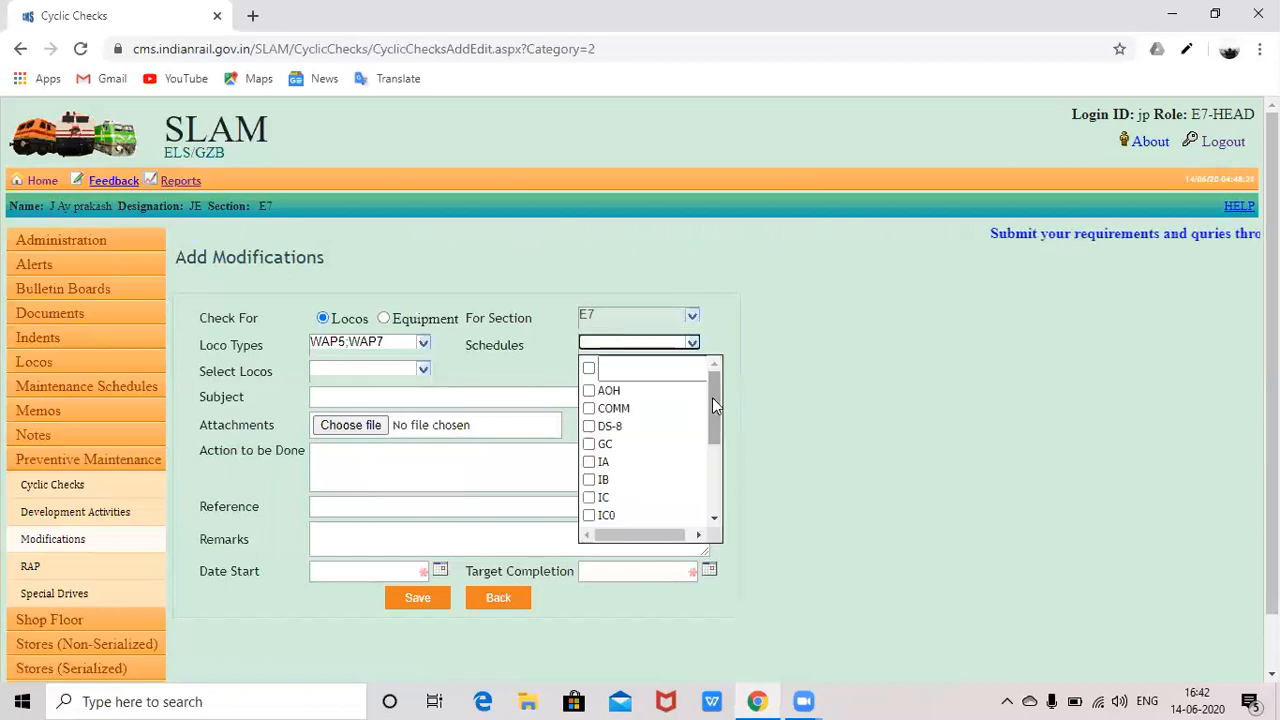
scroll(712, 478, "down", 5)
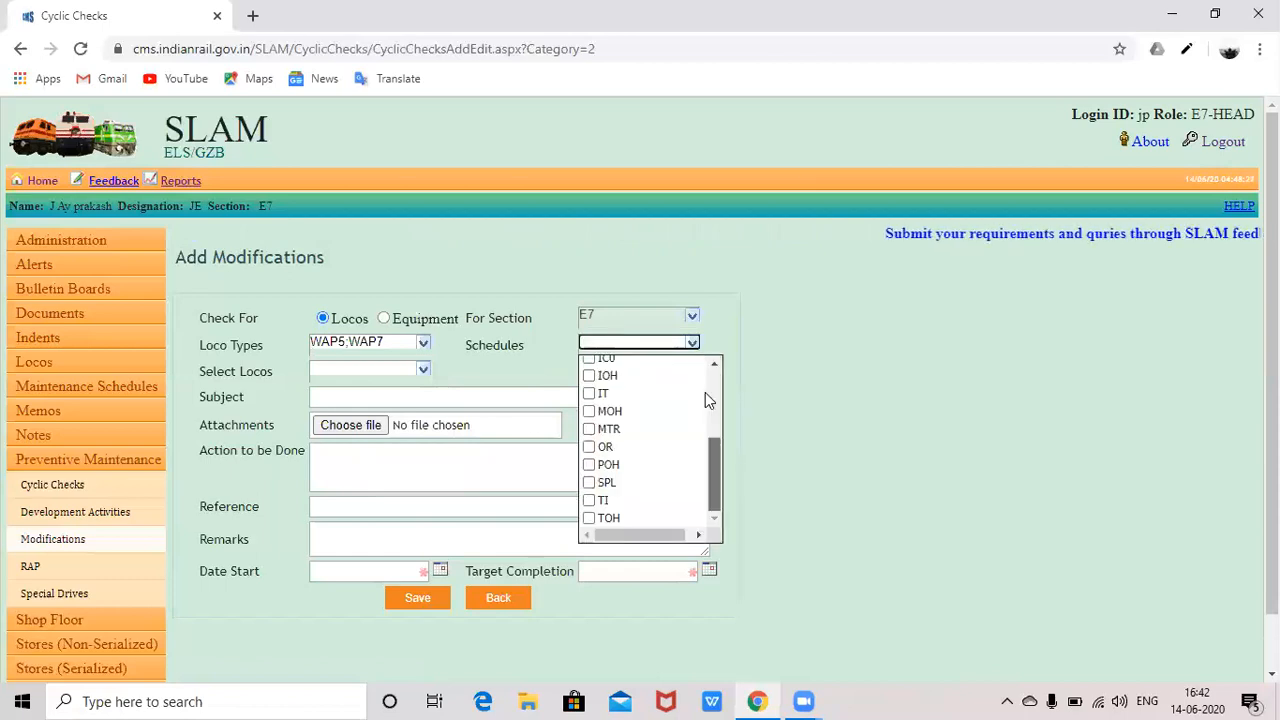
scroll(641, 361, "up", 5)
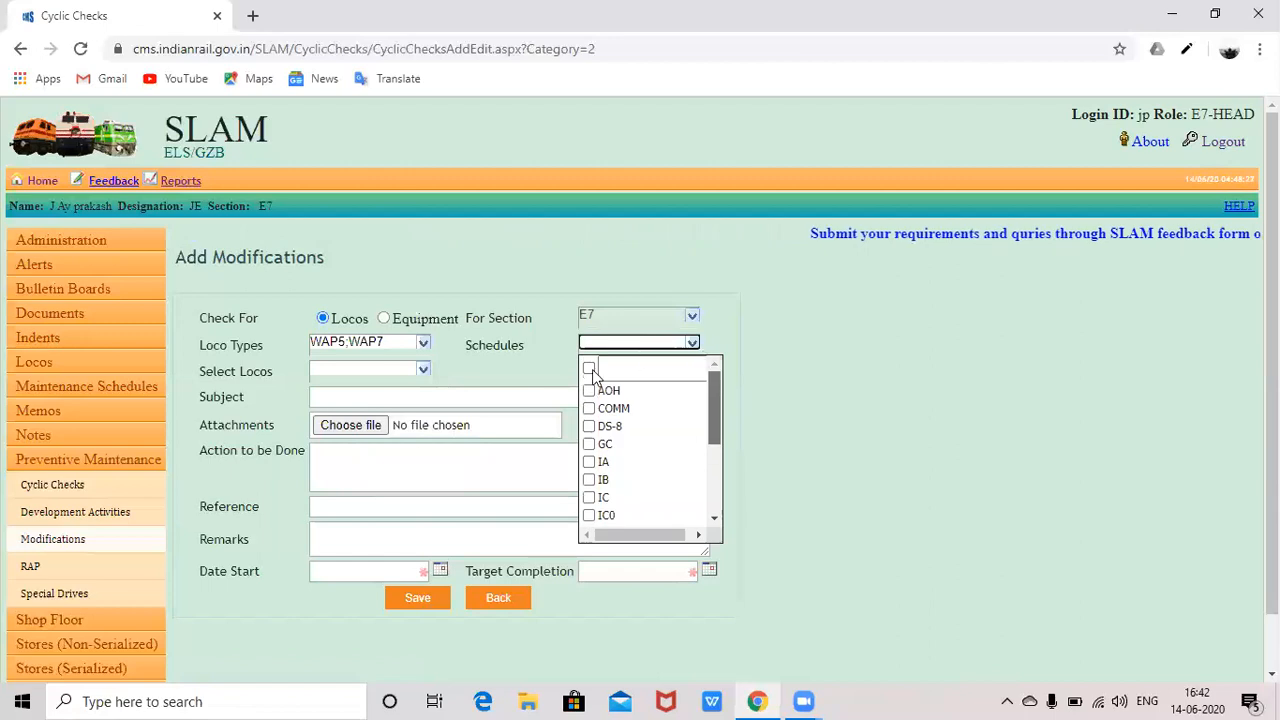
left_click(589, 369)
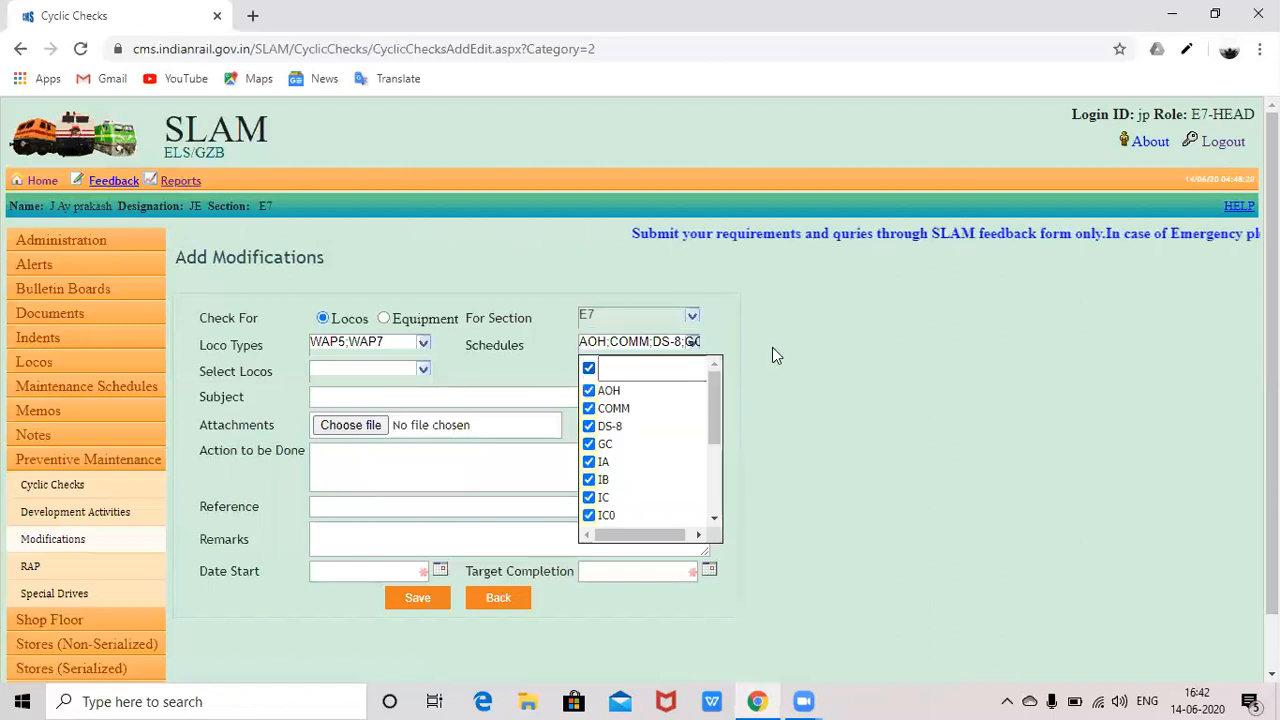
left_click(772, 348)
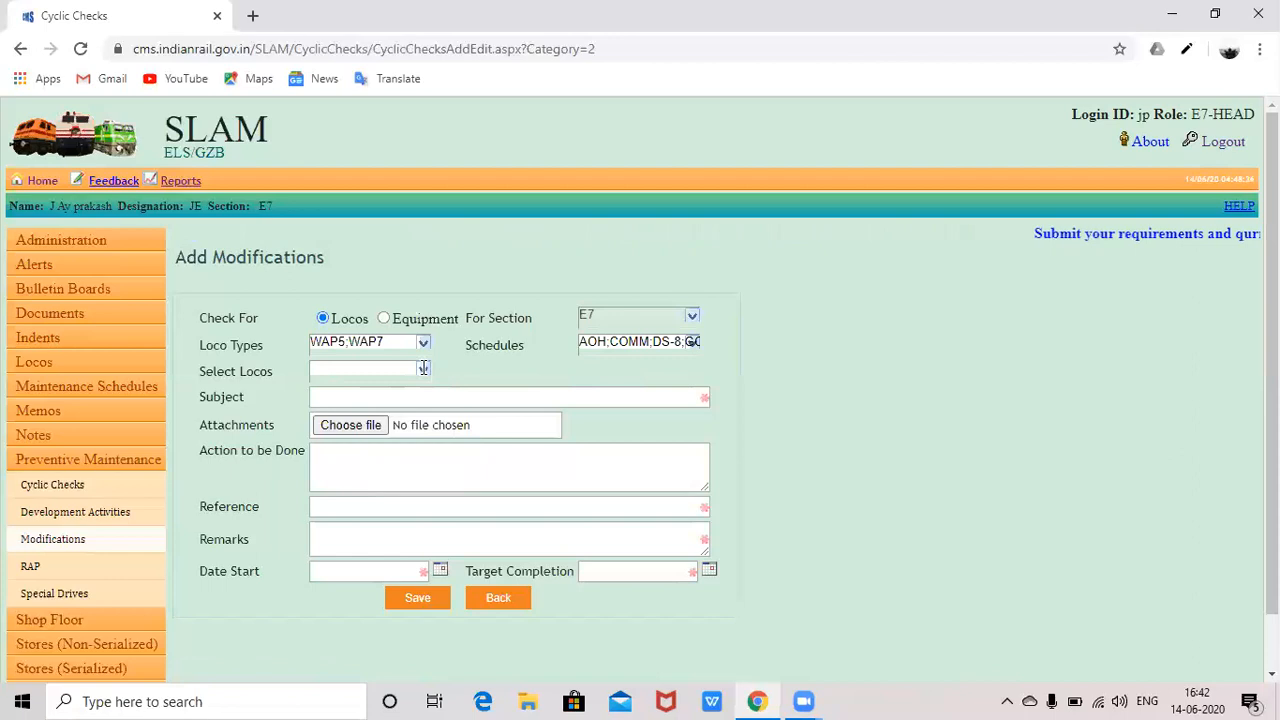
- Tick Check/Uncheck All in Select Locos so every loco from 30000 onward is included
left_click(423, 368)
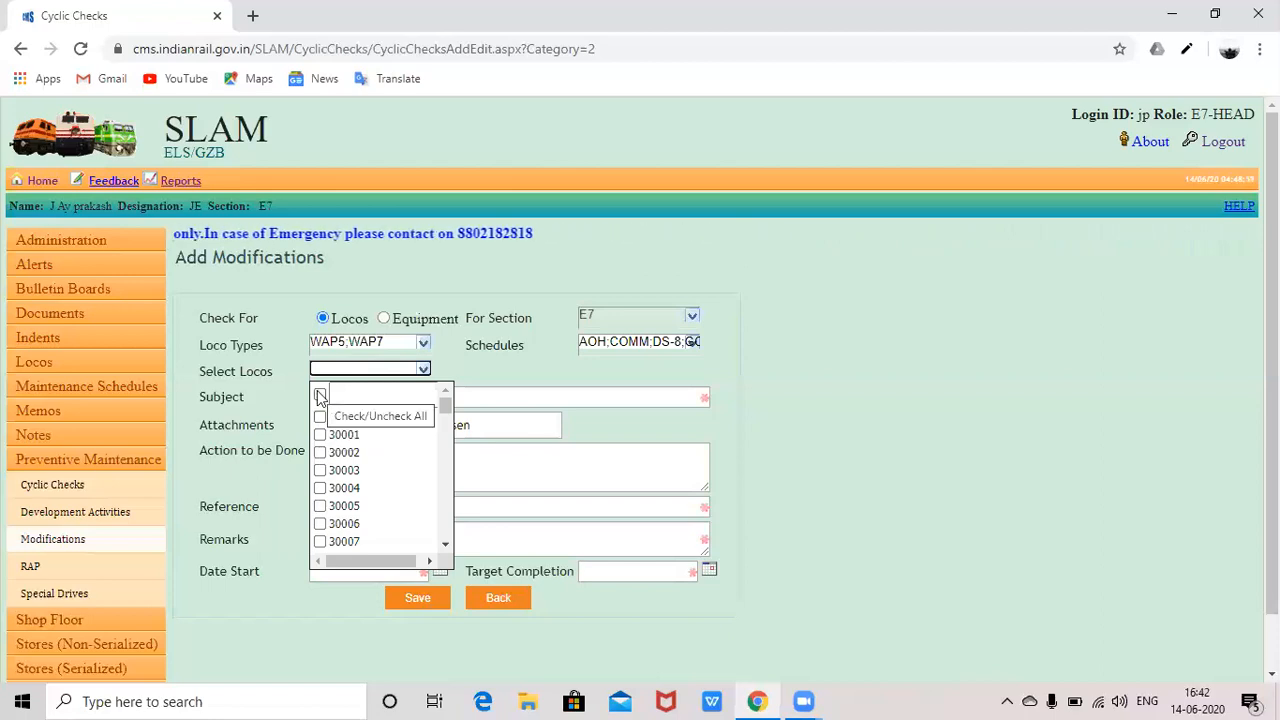
left_click(320, 396)
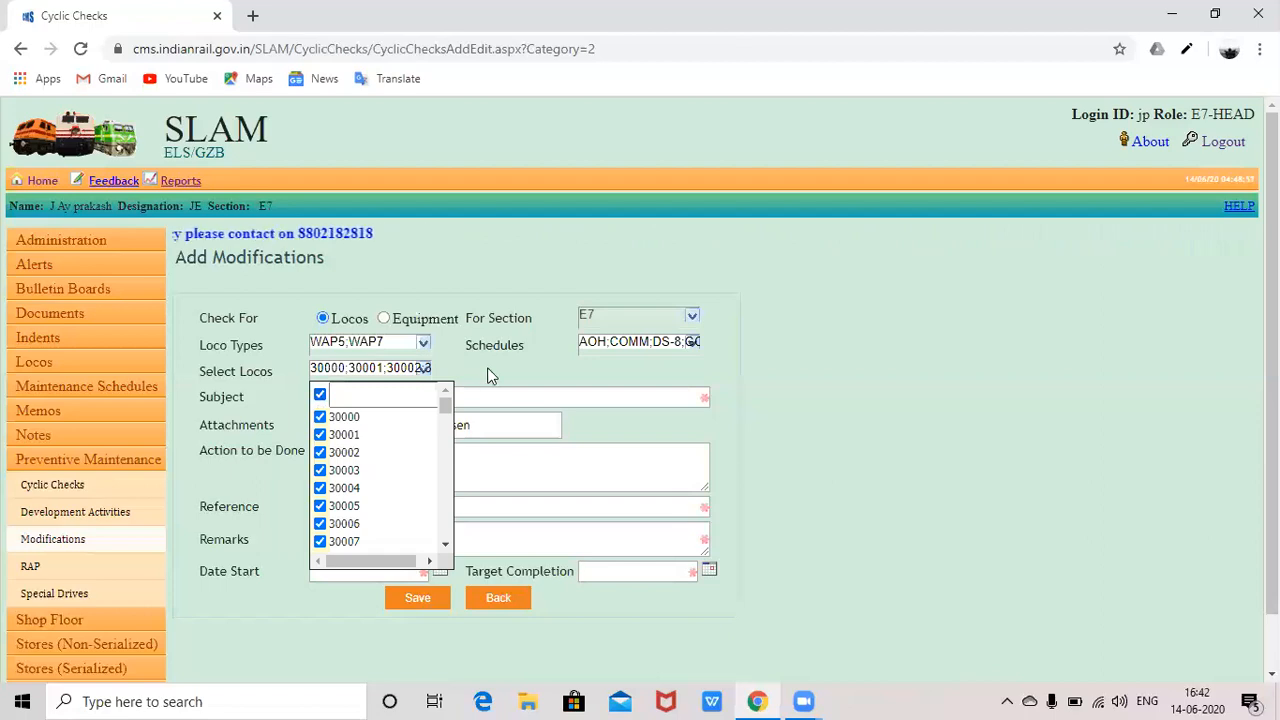
left_click(534, 394)
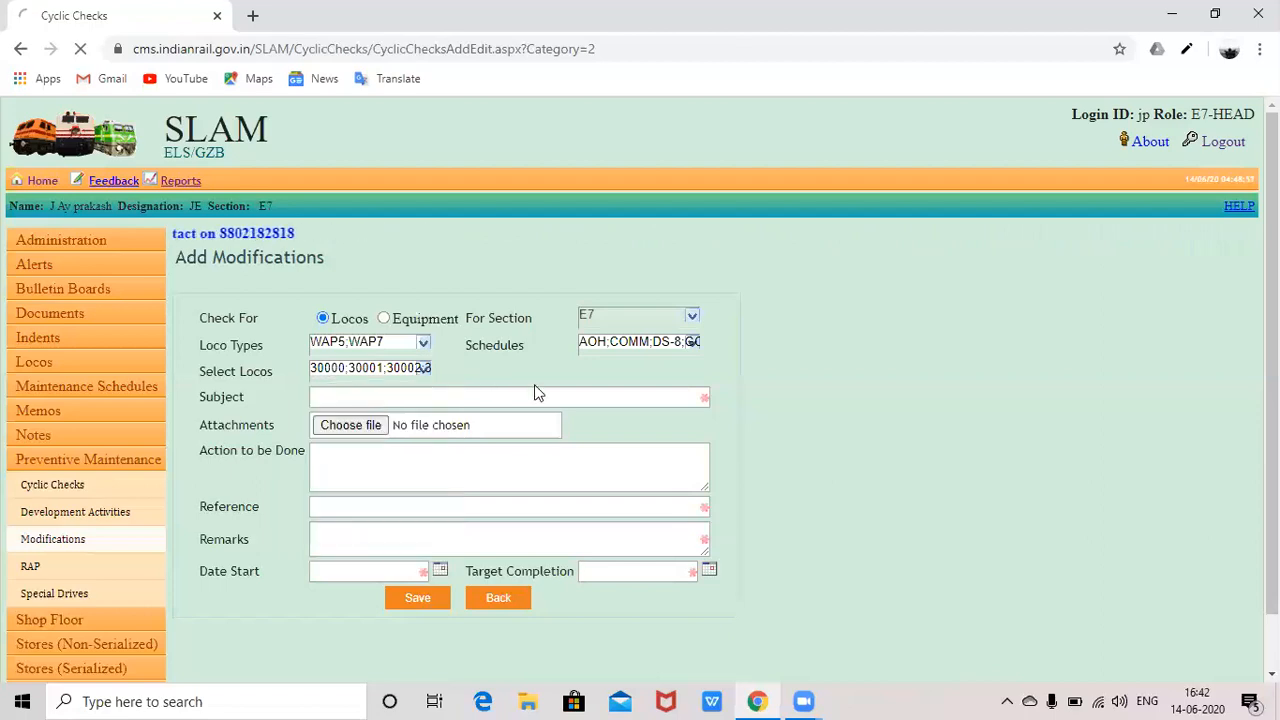
left_click(534, 397)
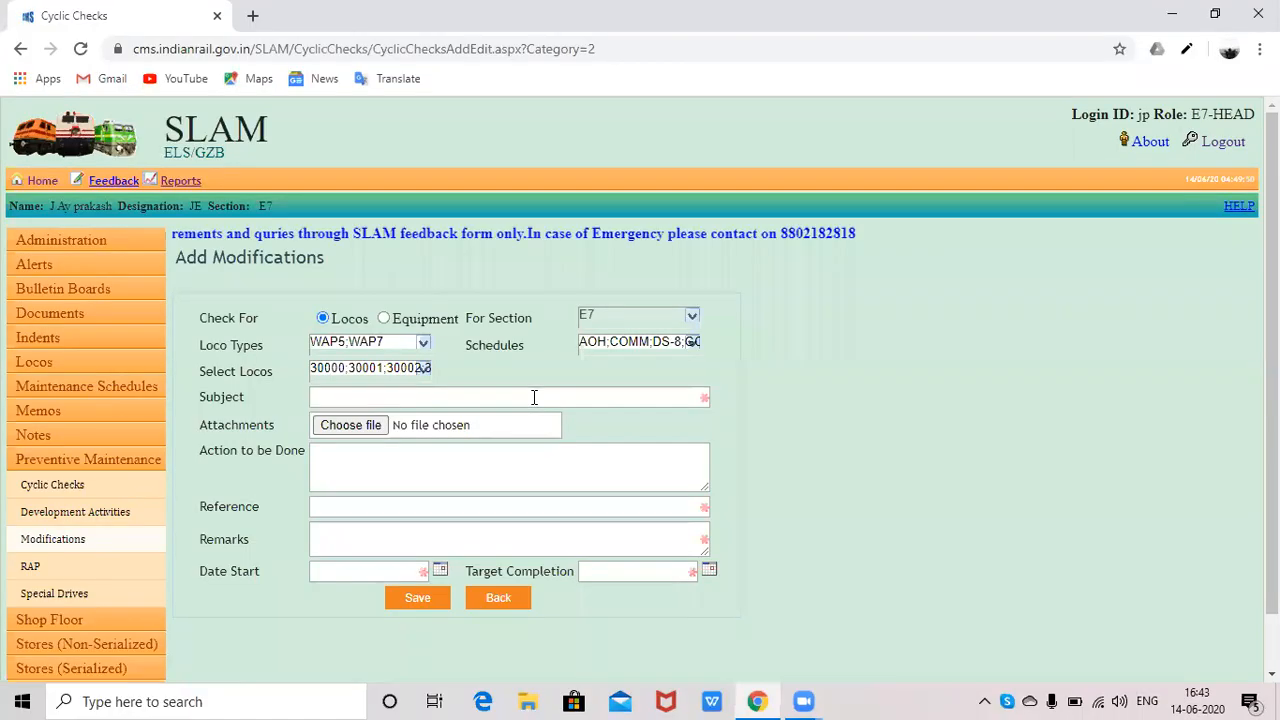
- Enter 'VCU RESET MODIFICATION' as the subject, fixing the mistyped letter
left_click(399, 396)
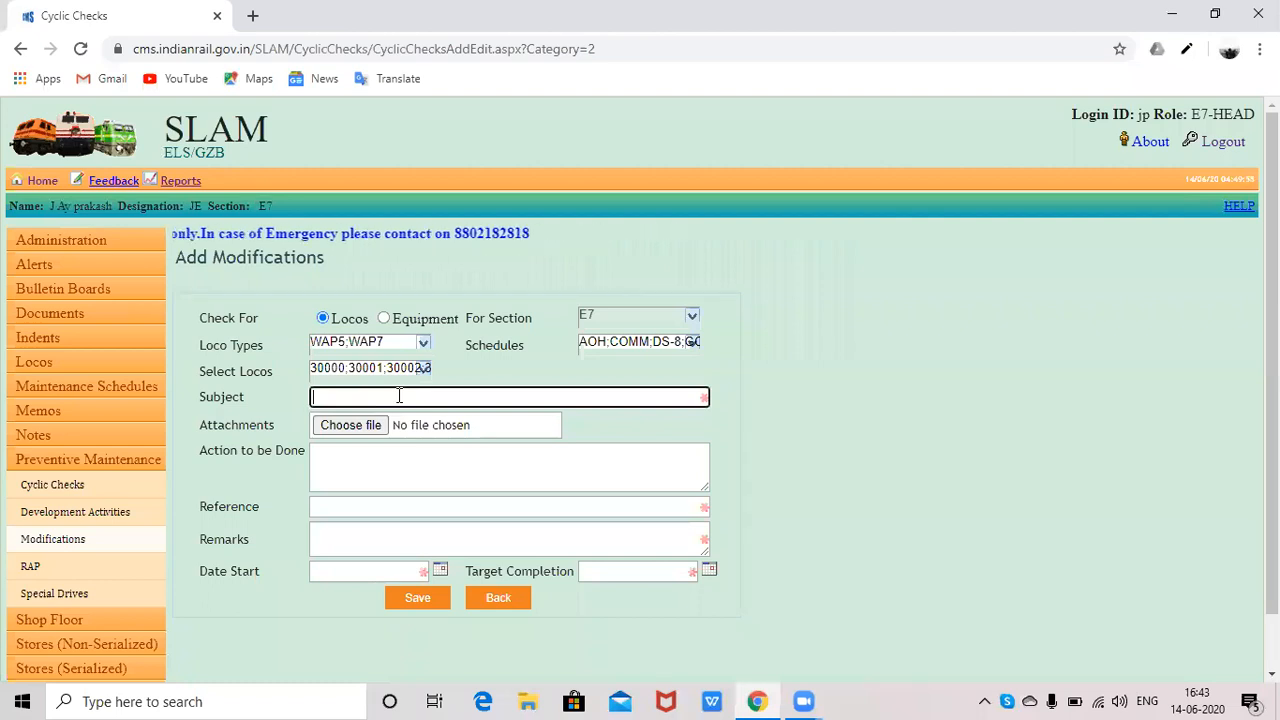
type("V")
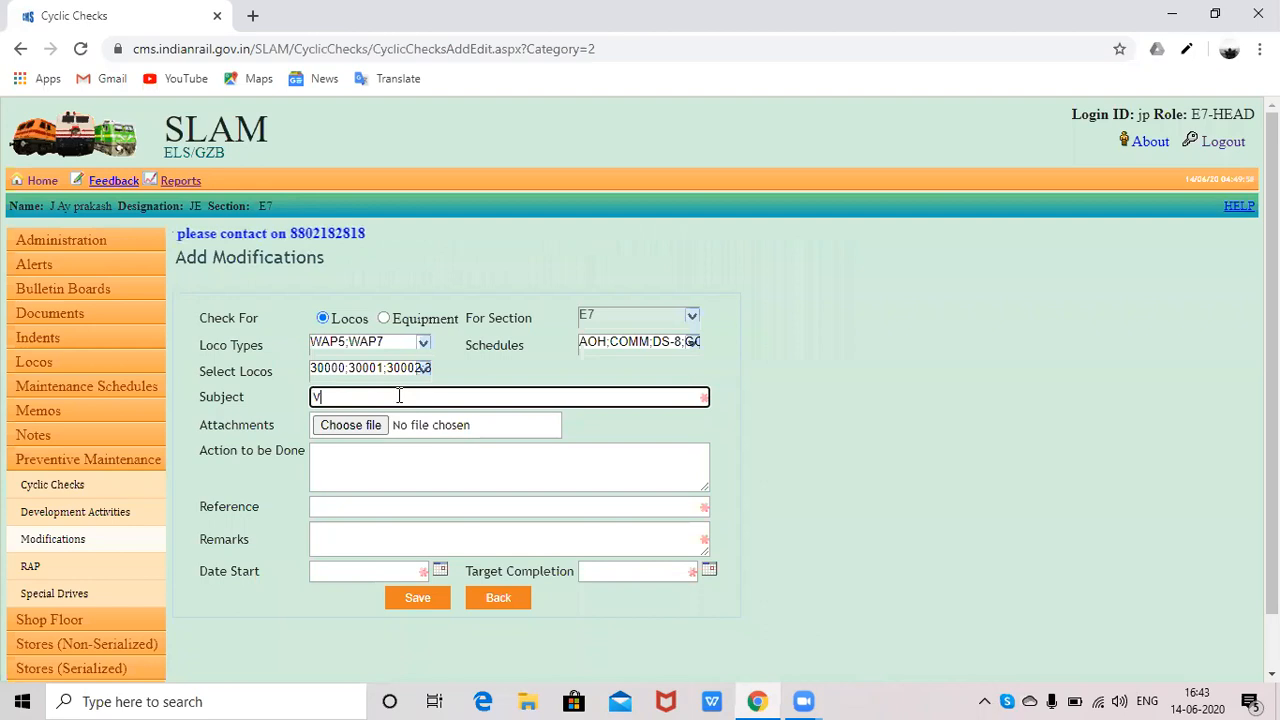
type("CU ")
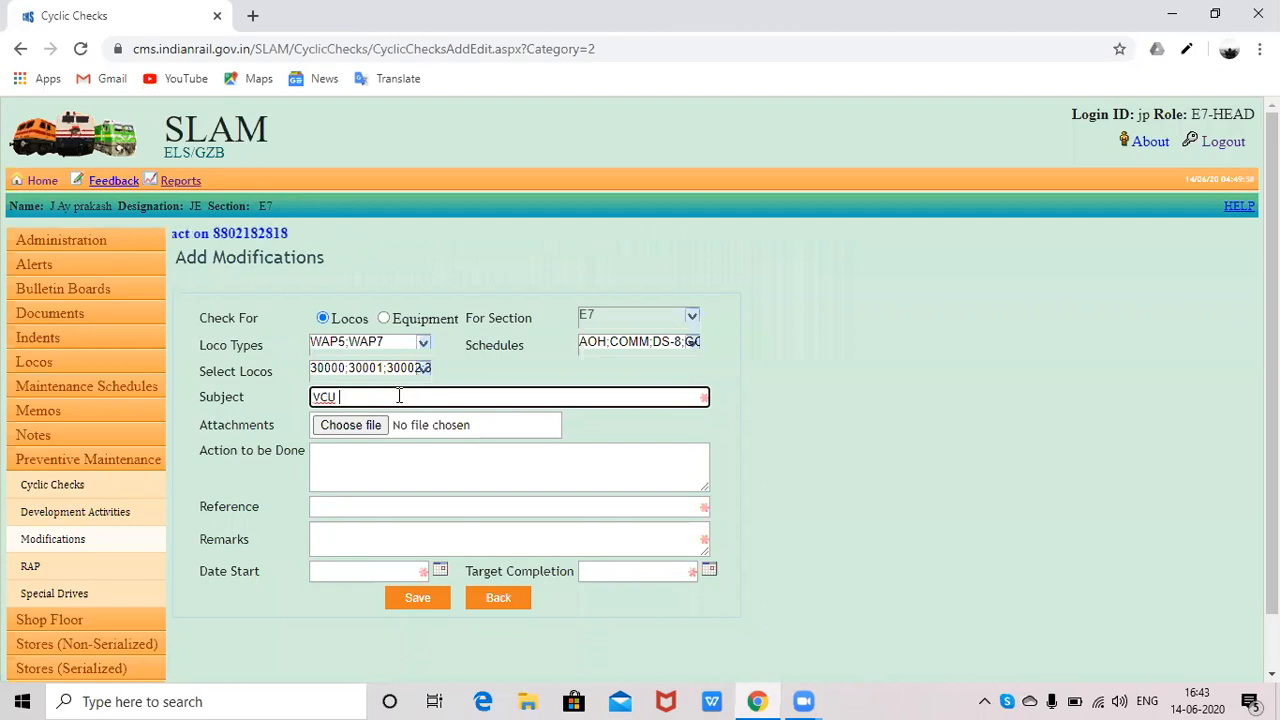
type("RESEY")
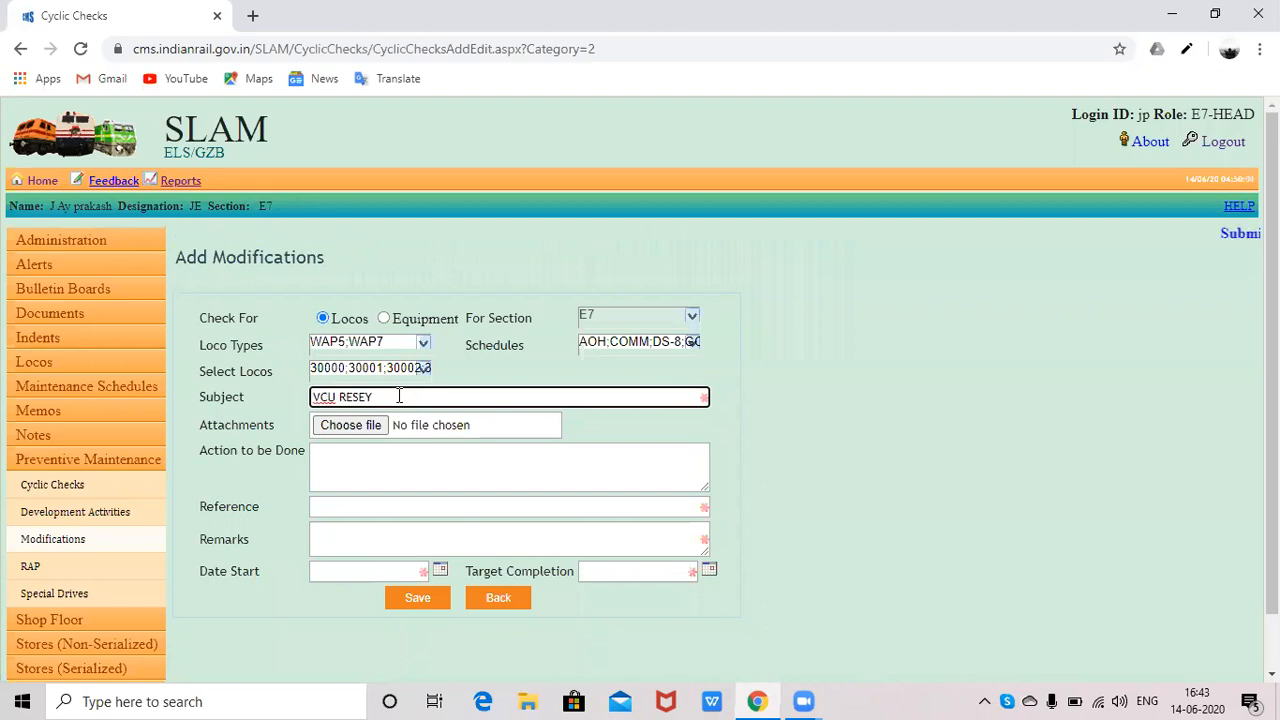
key("BackSpace")
type("T MODIF")
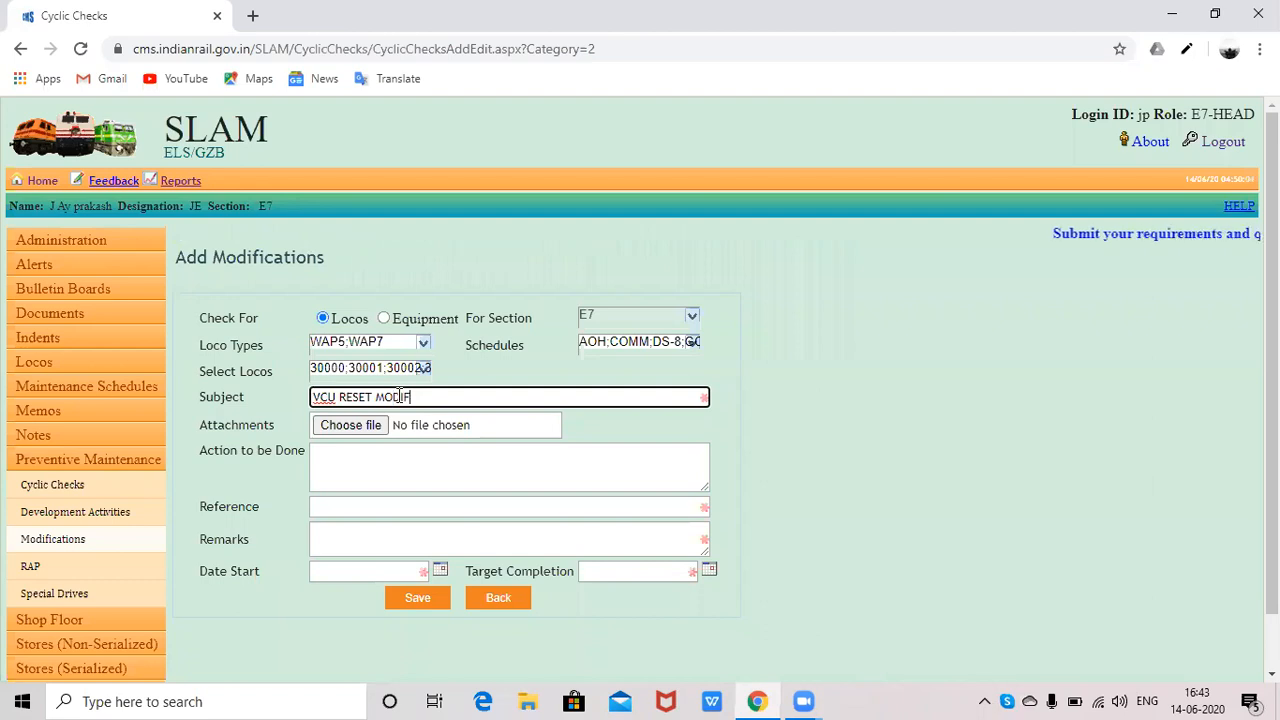
type("ICA")
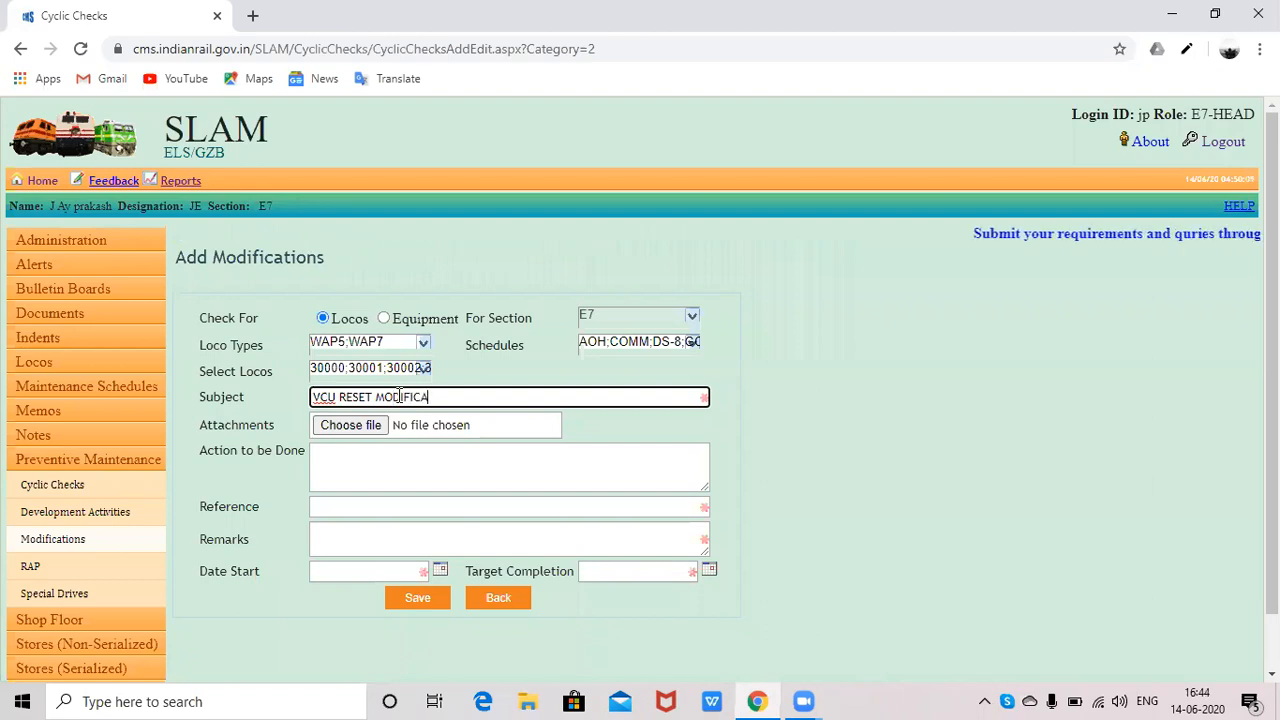
type("TION")
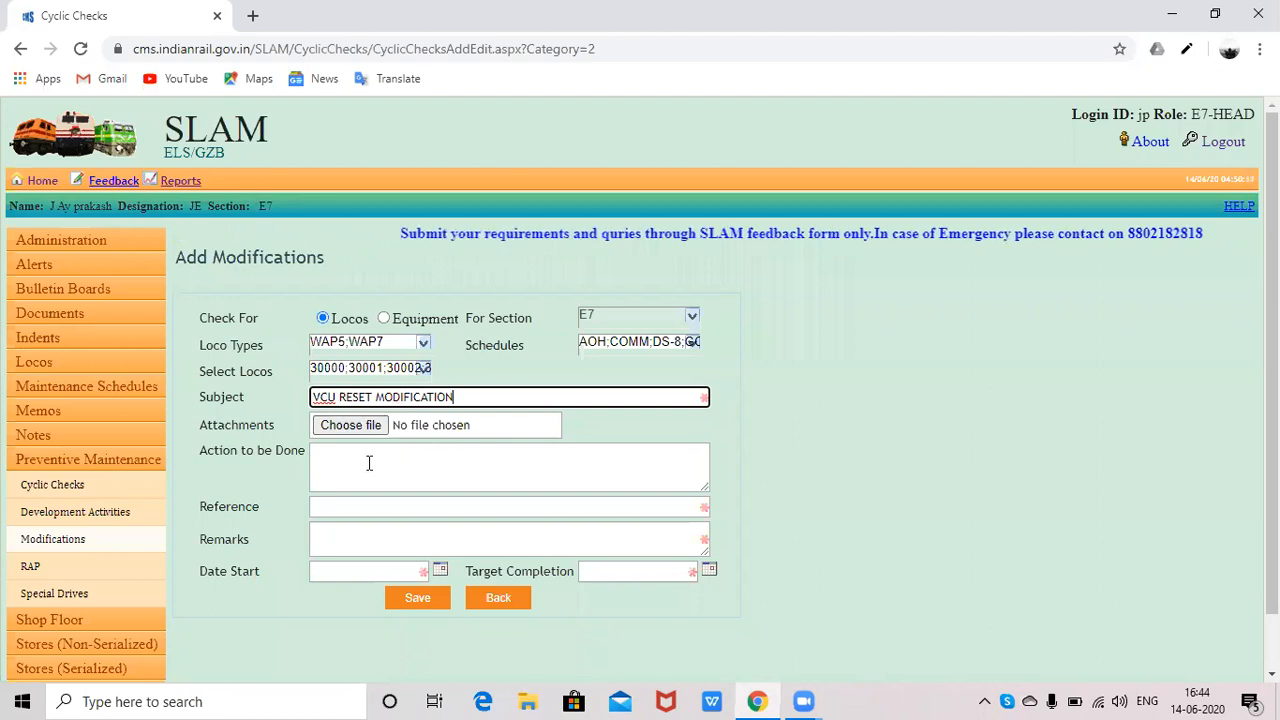
- Enter 'VCU RESET BUTTON TO BE PROVIDED' as the action to be done
left_click(369, 463)
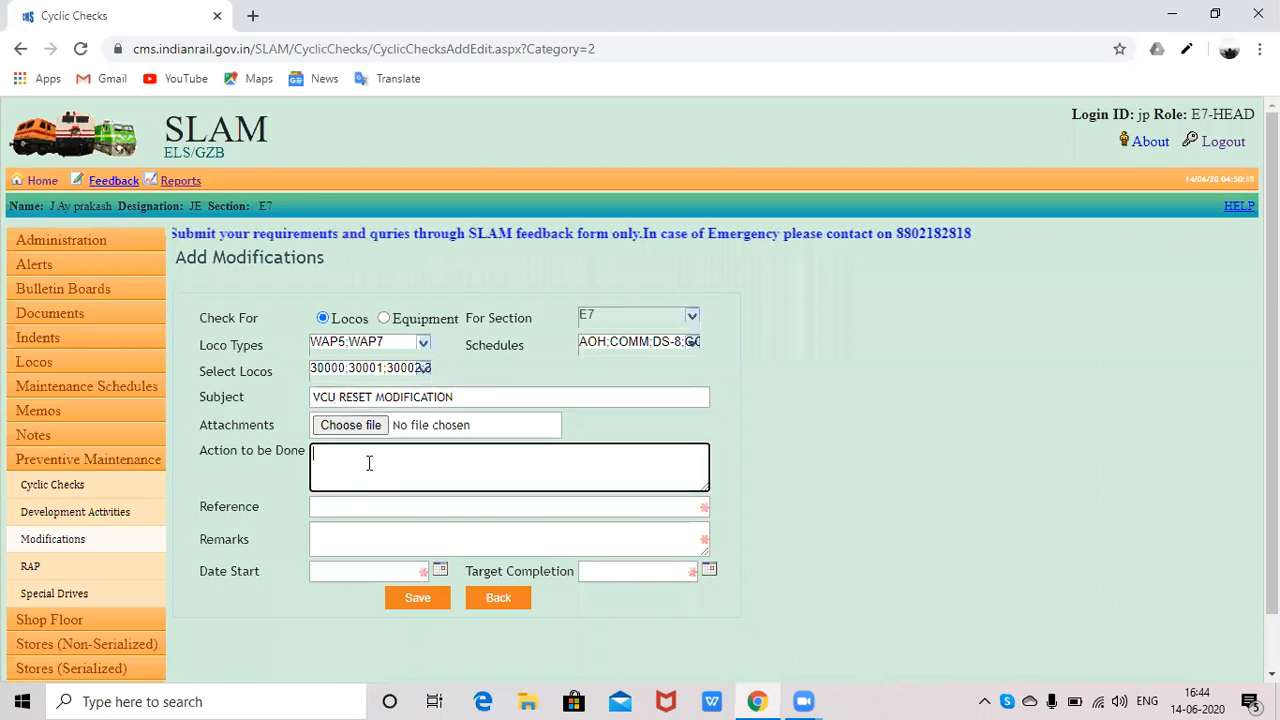
type("VCU RES")
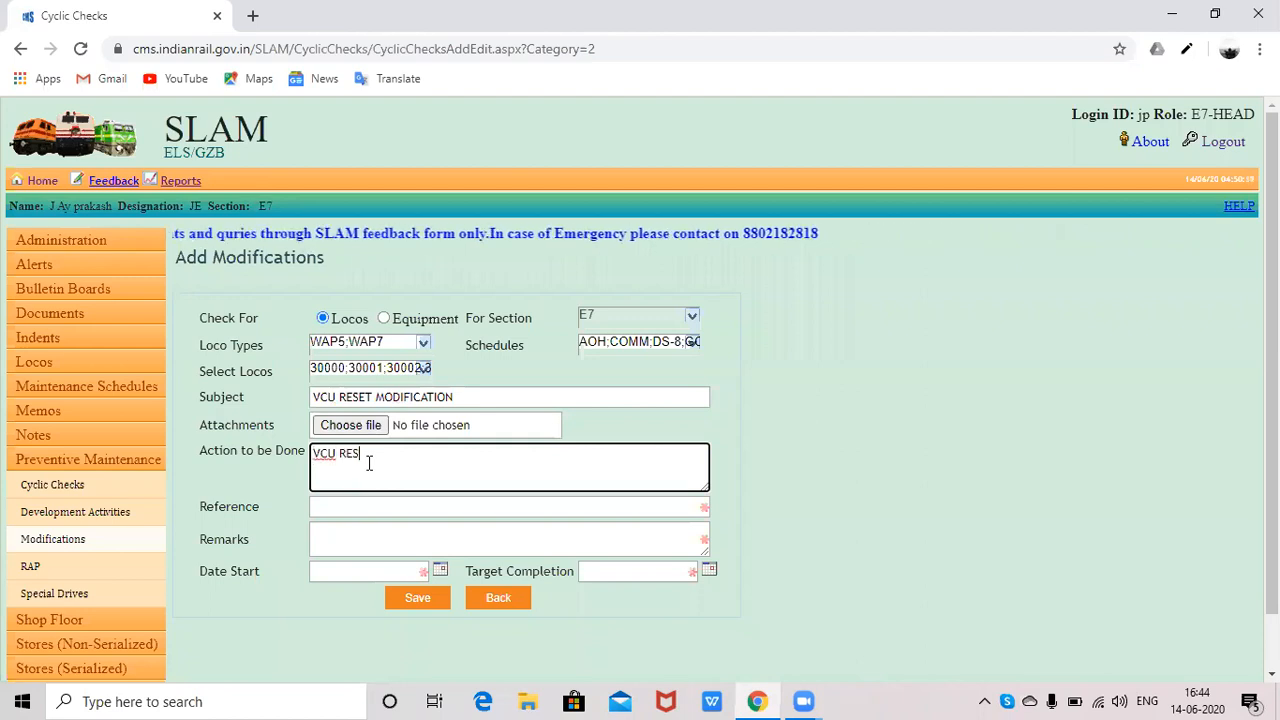
type("ET BUTTO")
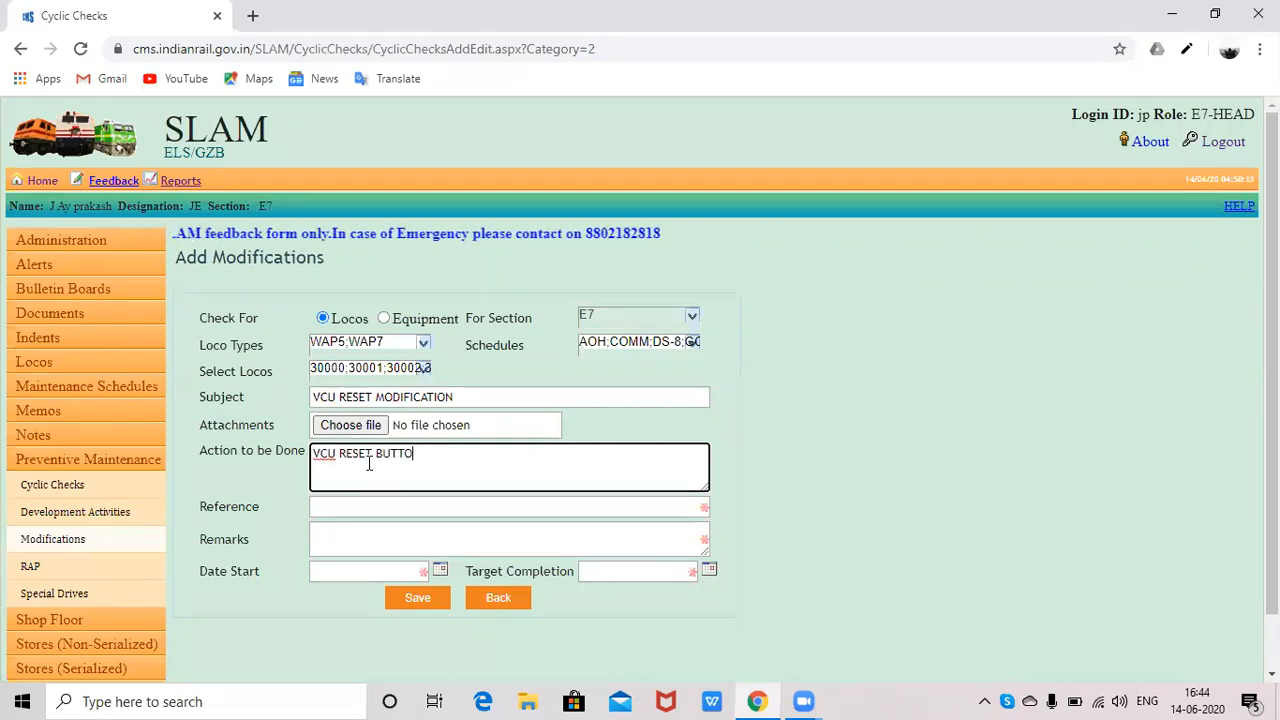
type("N TO")
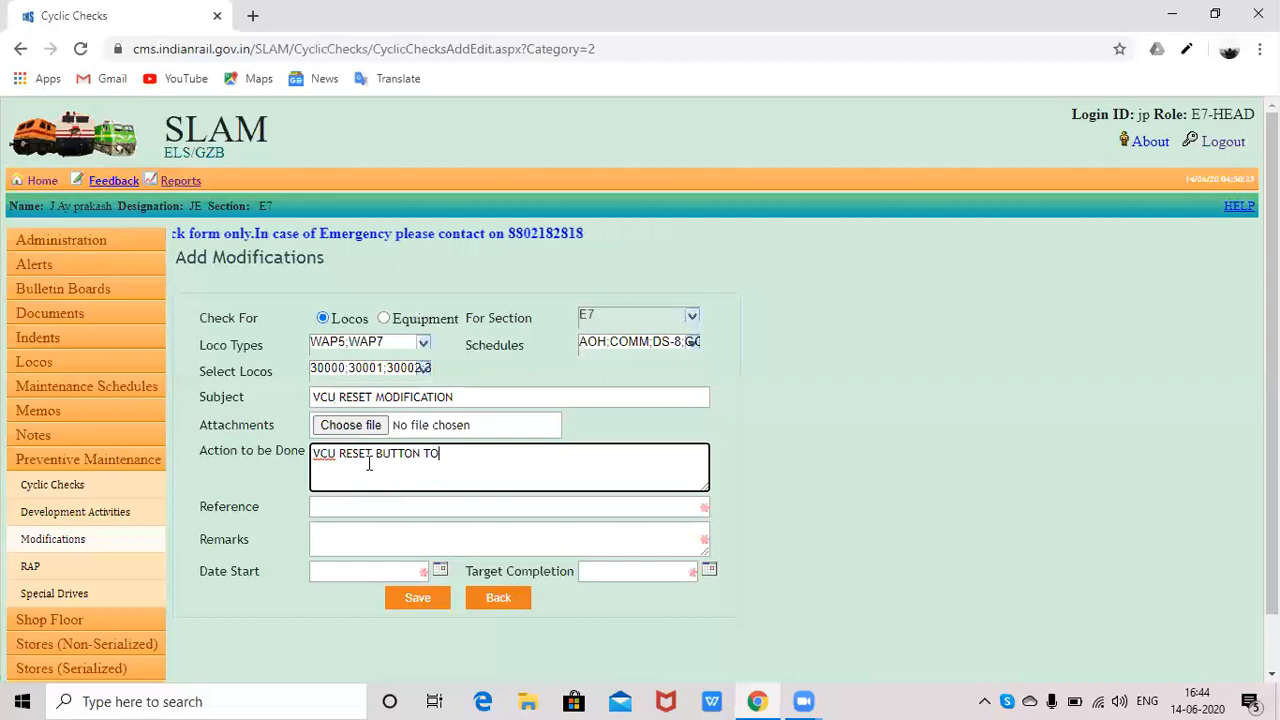
type(" BE PRO")
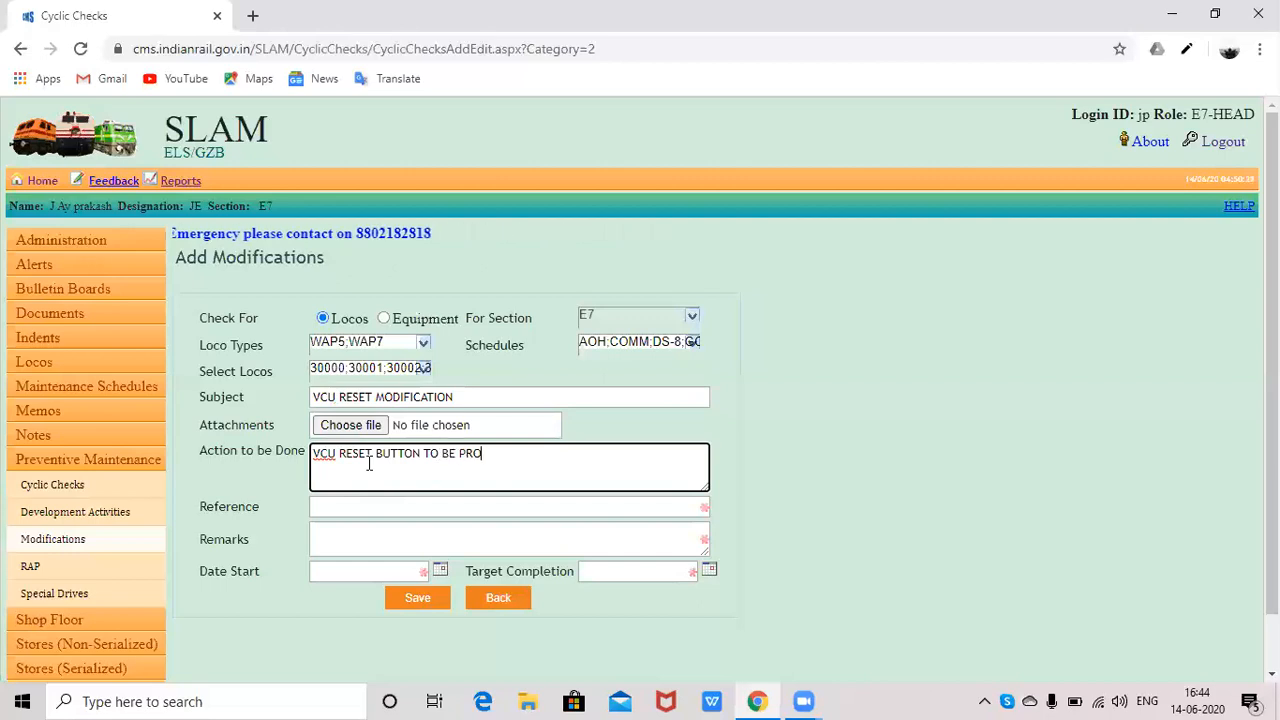
type("VIDED")
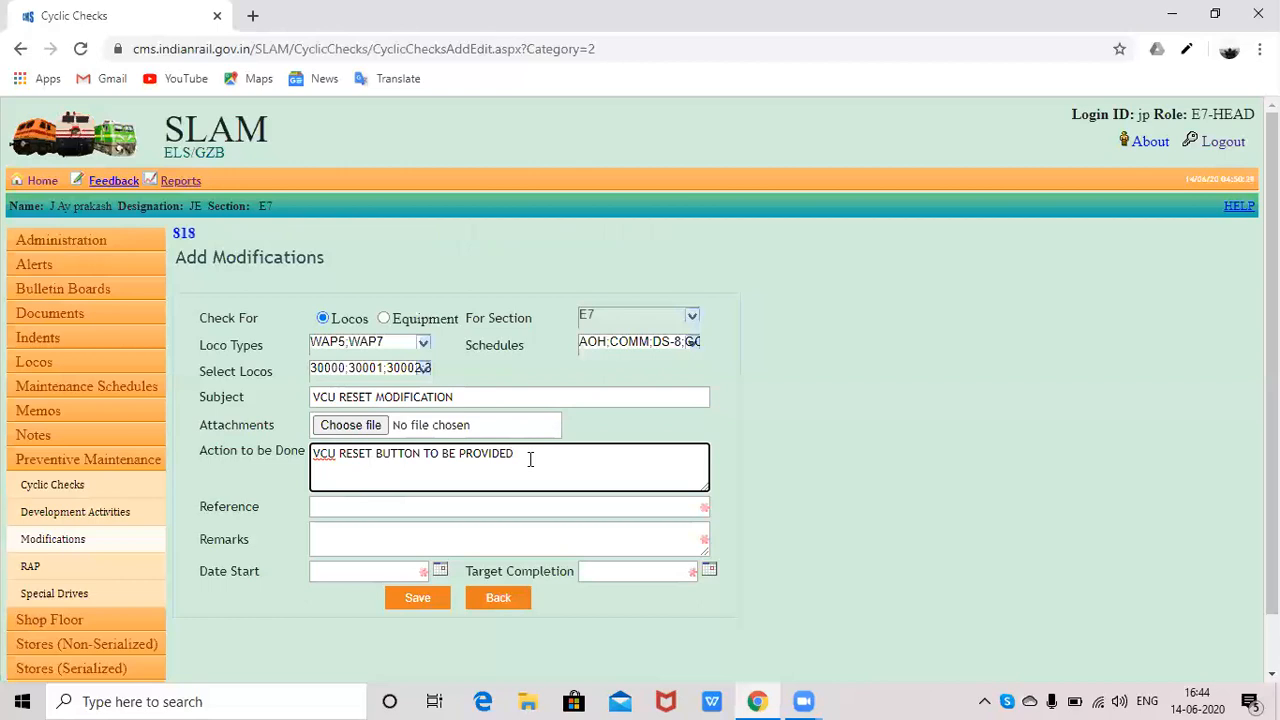
- Set Reference to 'RDSO' and Remarks to 'TO BE CMPLETED IN ALL LOCOS'
left_click(421, 505)
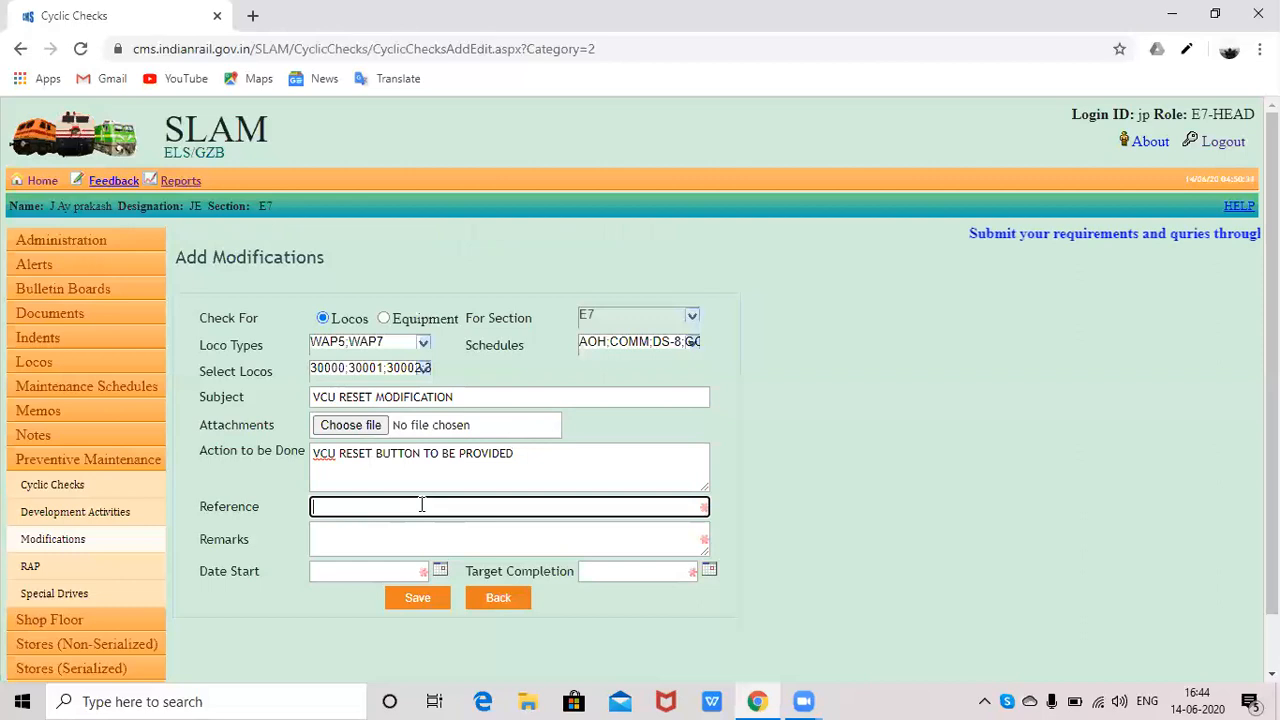
type("RDSO")
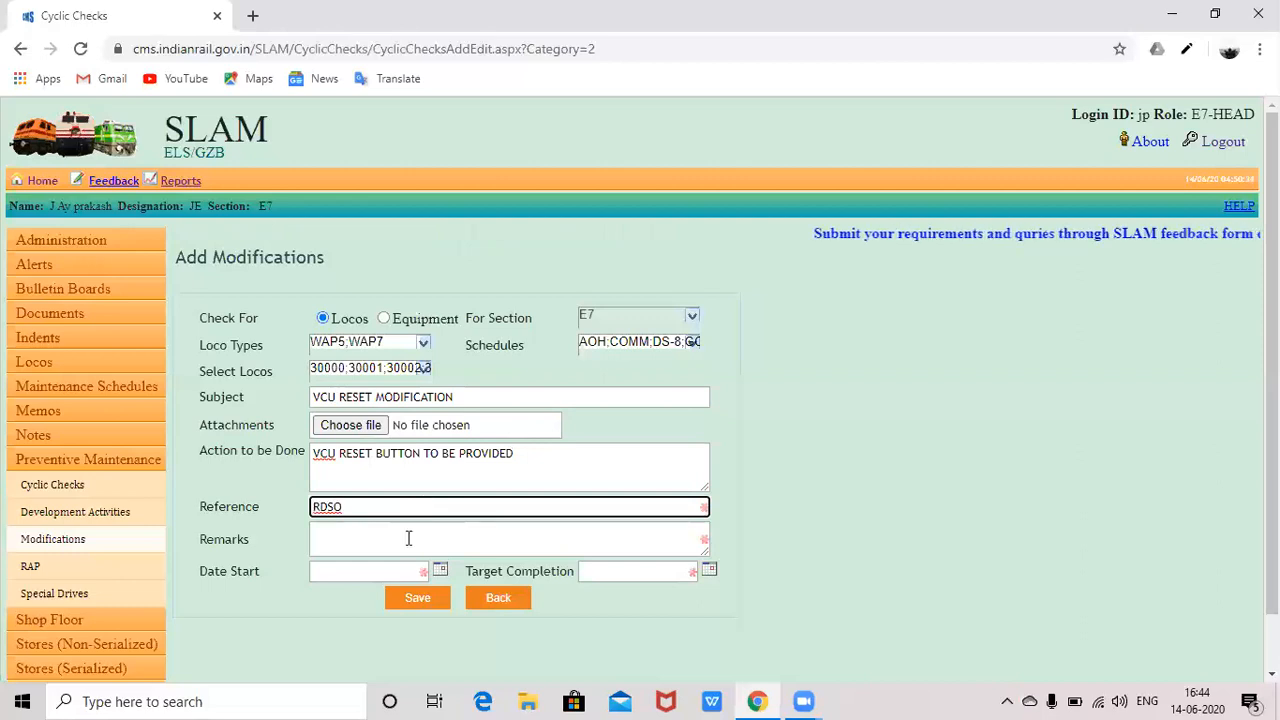
left_click(405, 540)
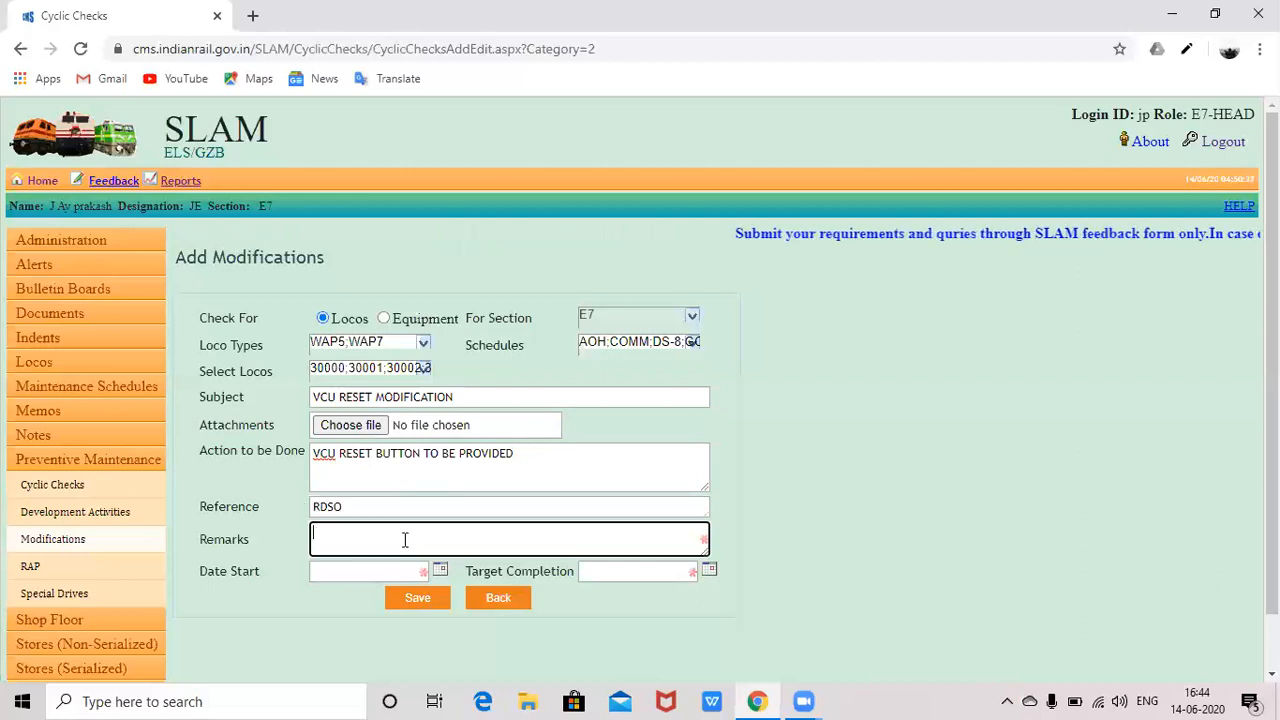
type("T")
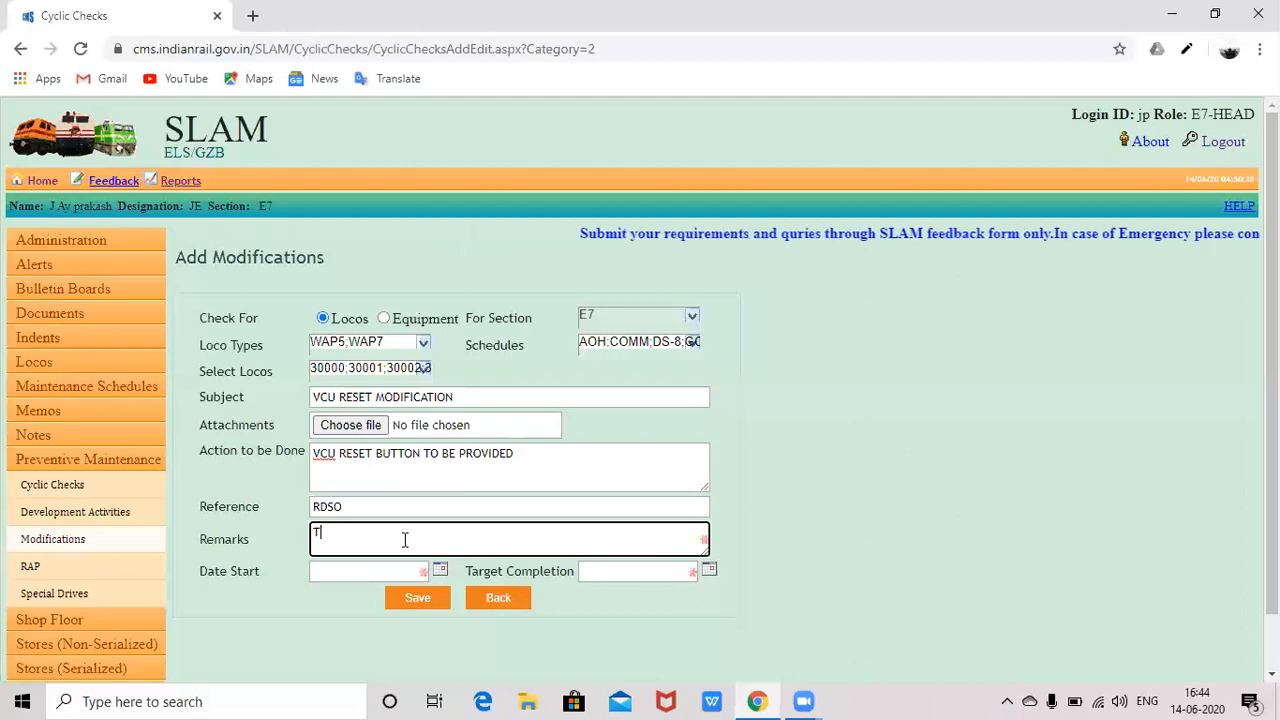
type("O")
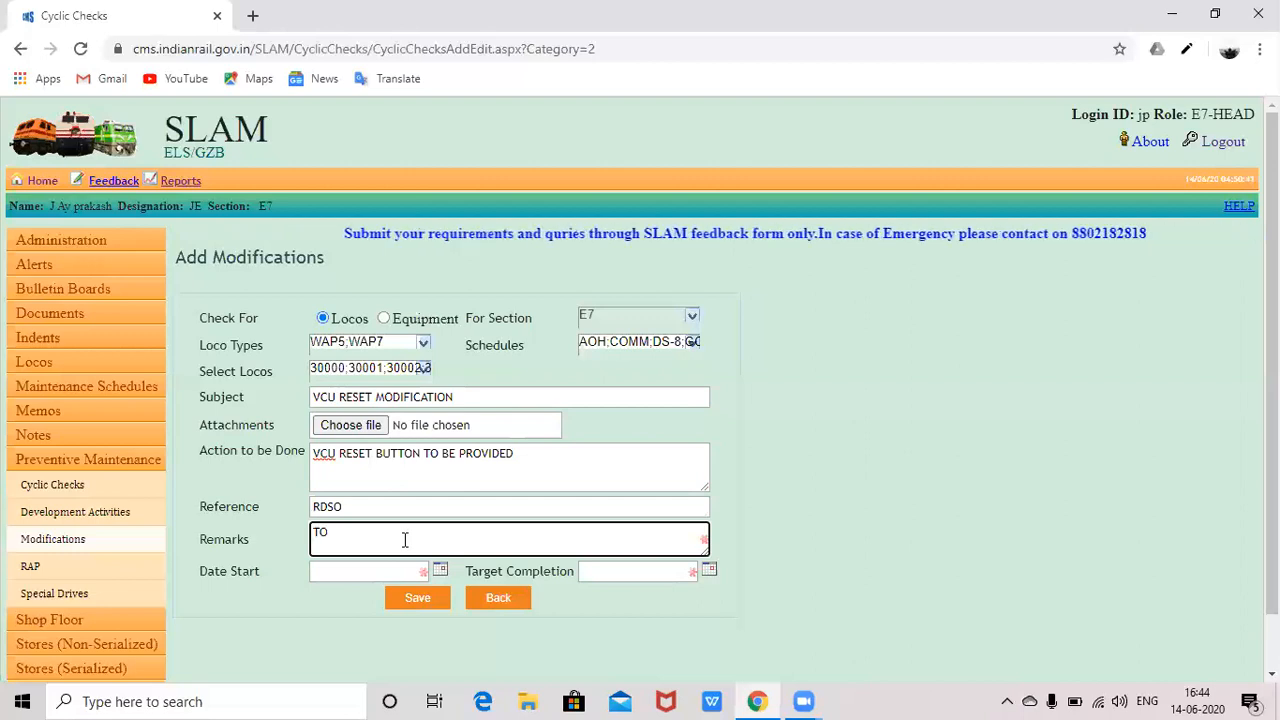
key("BackSpace")
key("BackSpace")
type("TO ")
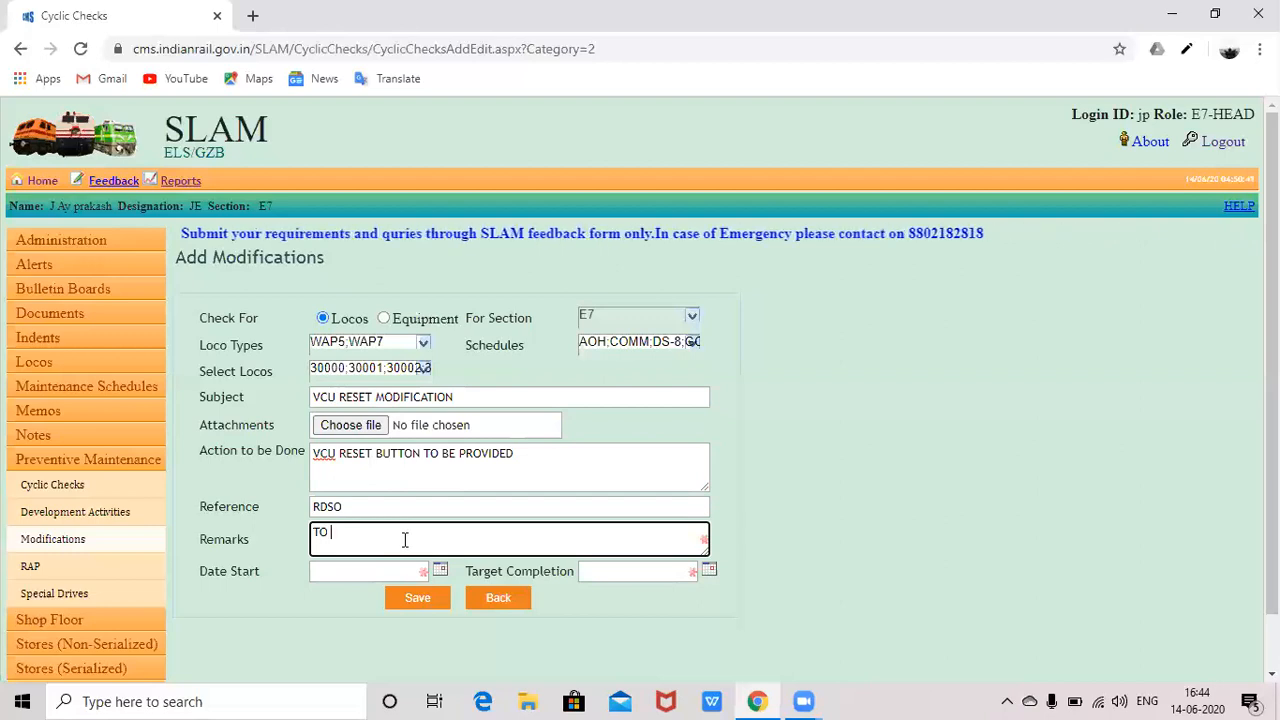
type("BE CMPLE")
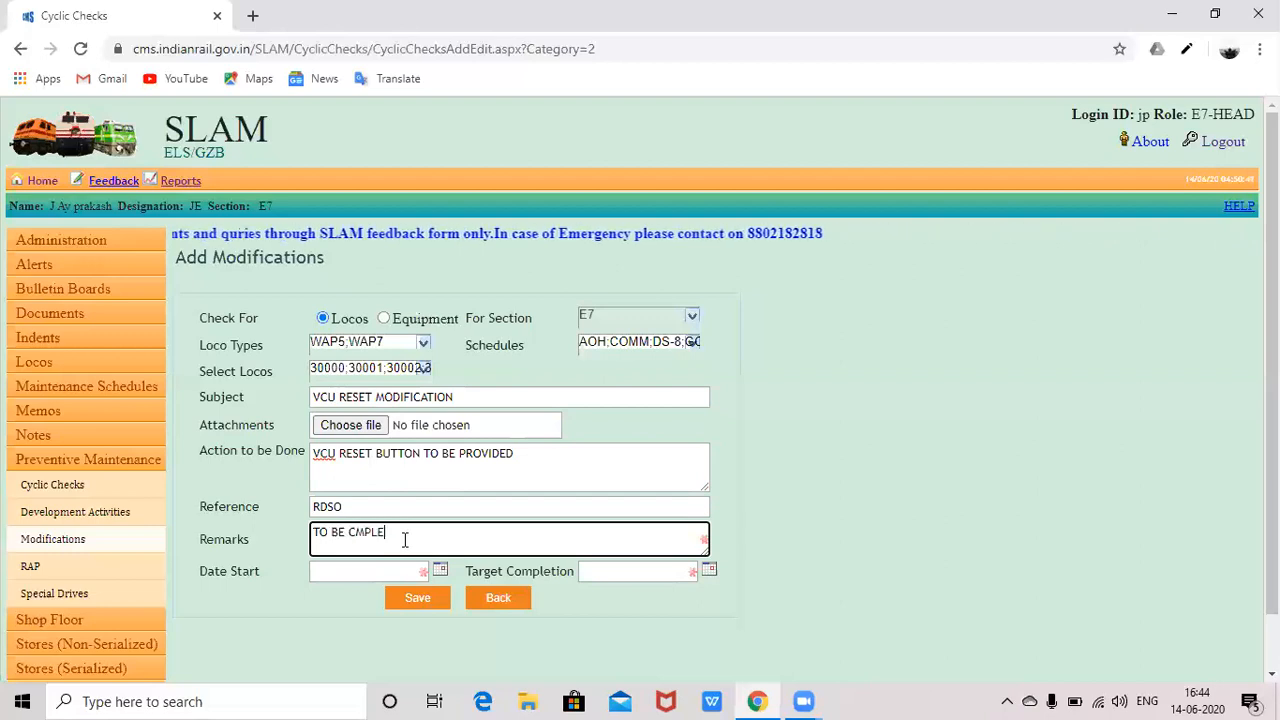
type("TED,")
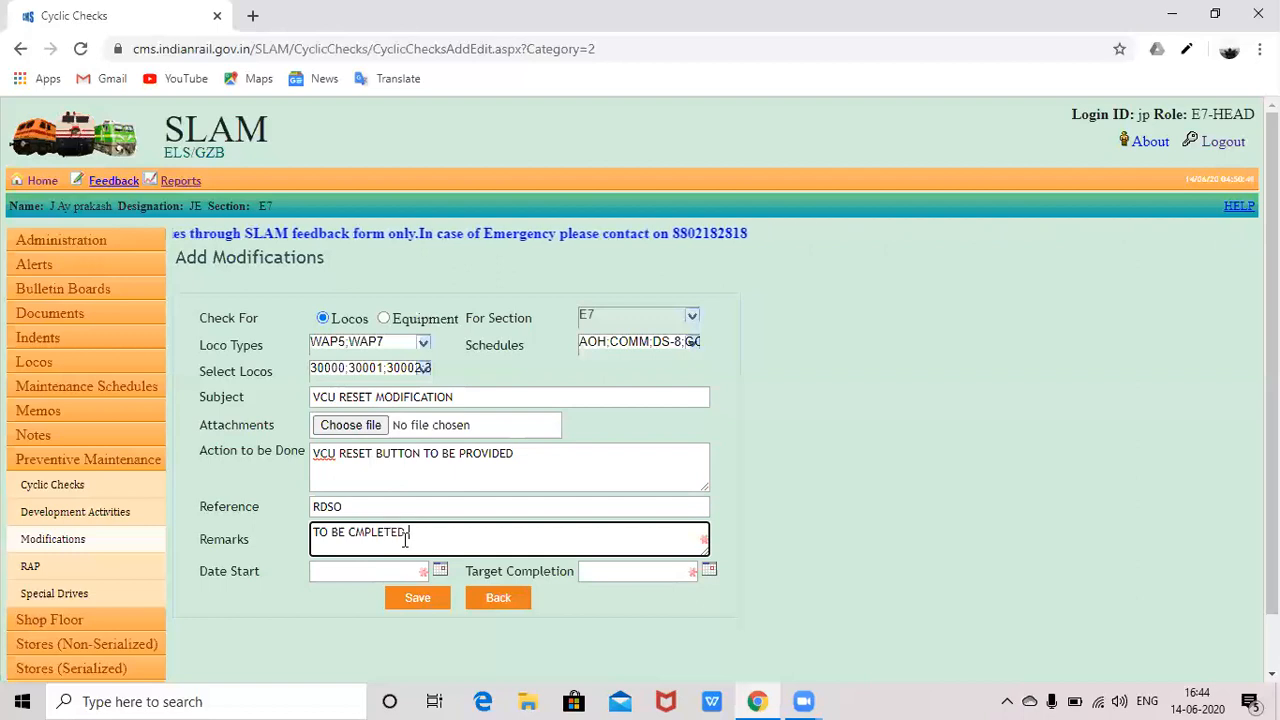
key("BackSpace")
type(" IN ALL ")
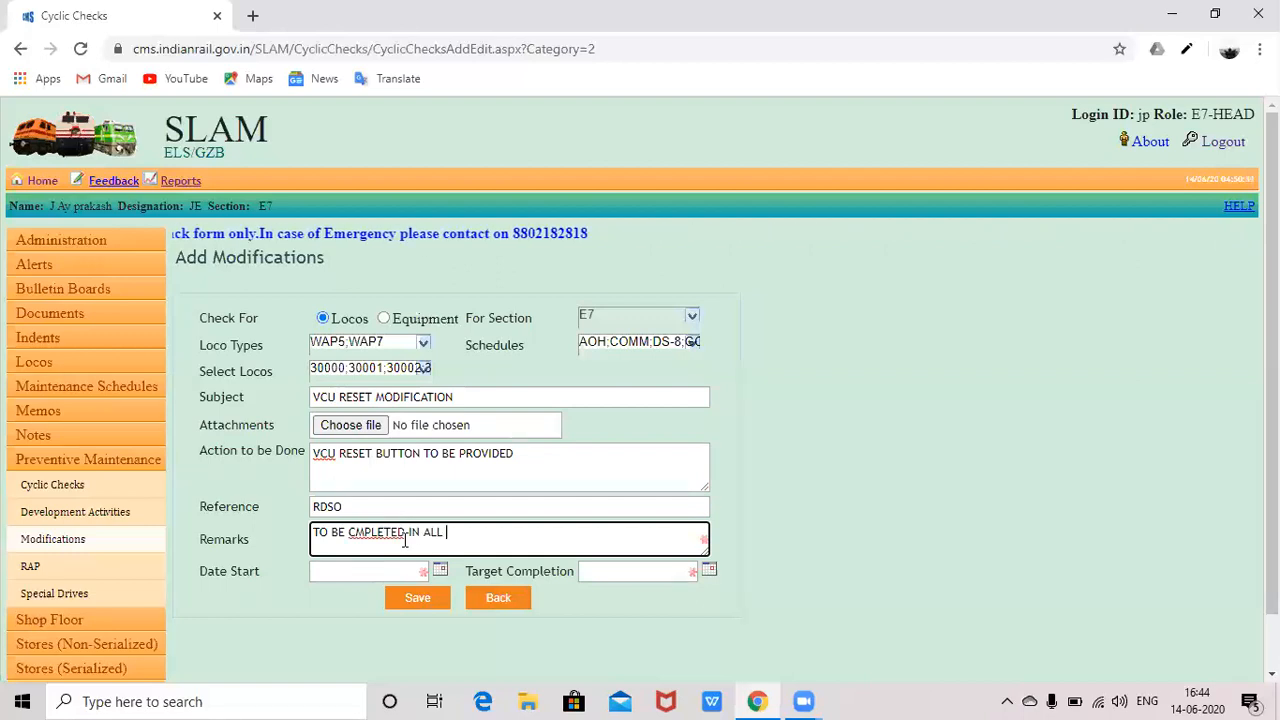
type("LO")
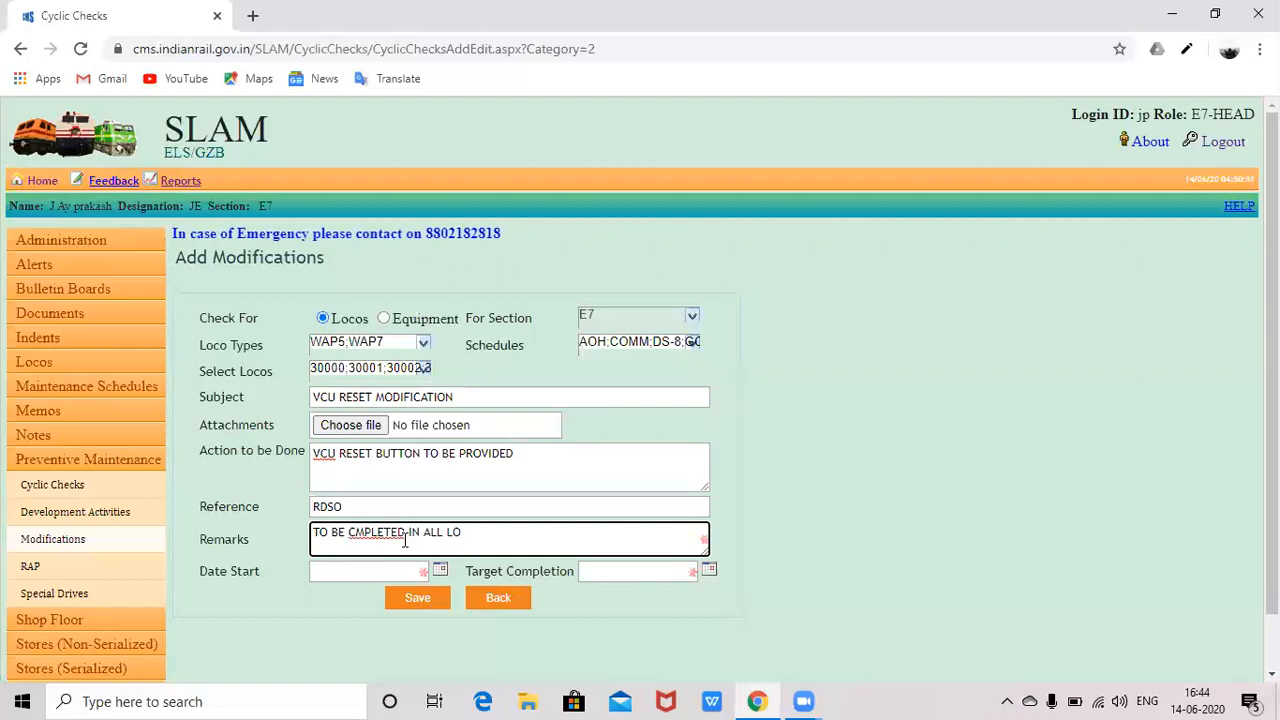
type("COS")
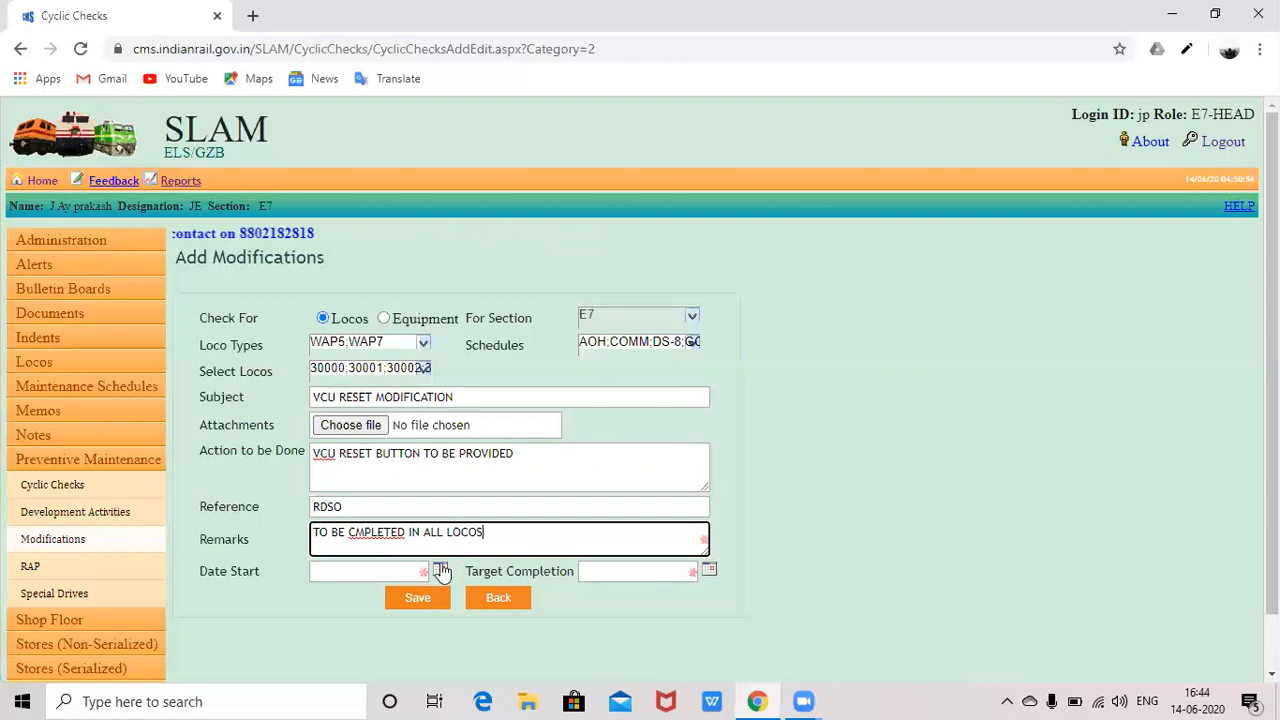
- Pick Date Start 01/06/2019 and Target Completion 01/06/2020 from the calendars
left_click(441, 571)
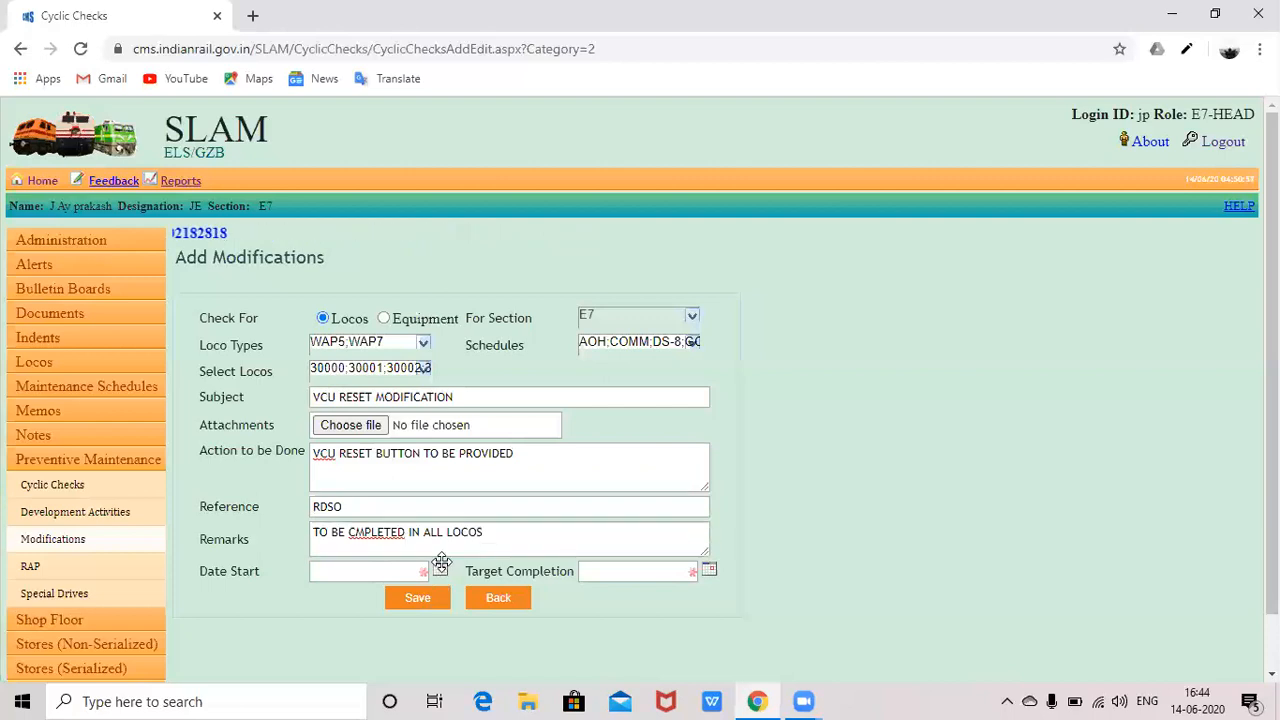
left_click(441, 567)
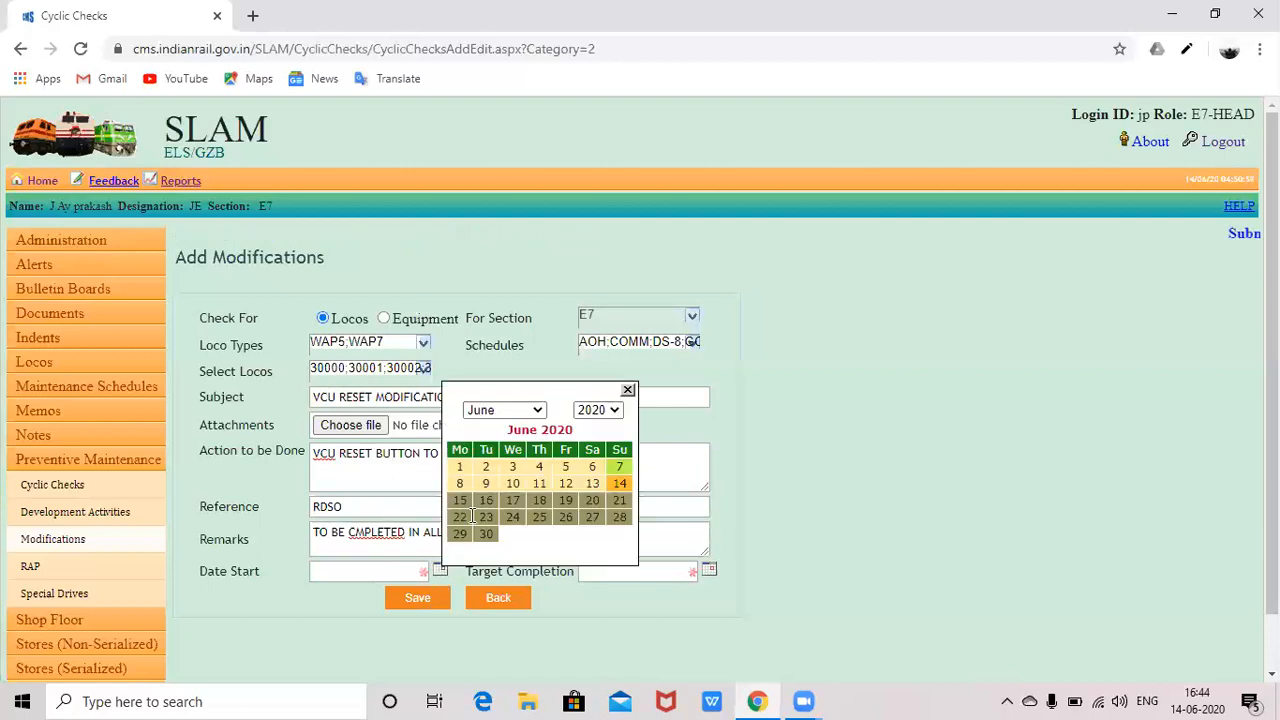
left_click(535, 411)
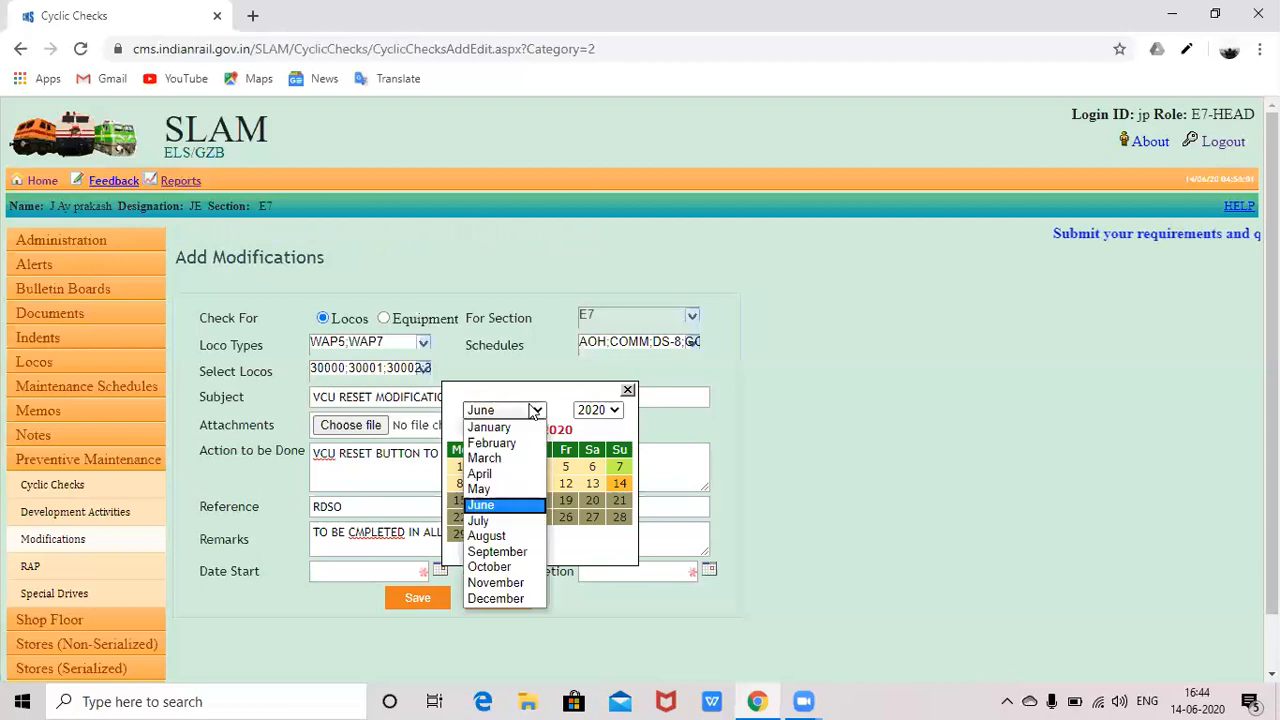
left_click(614, 411)
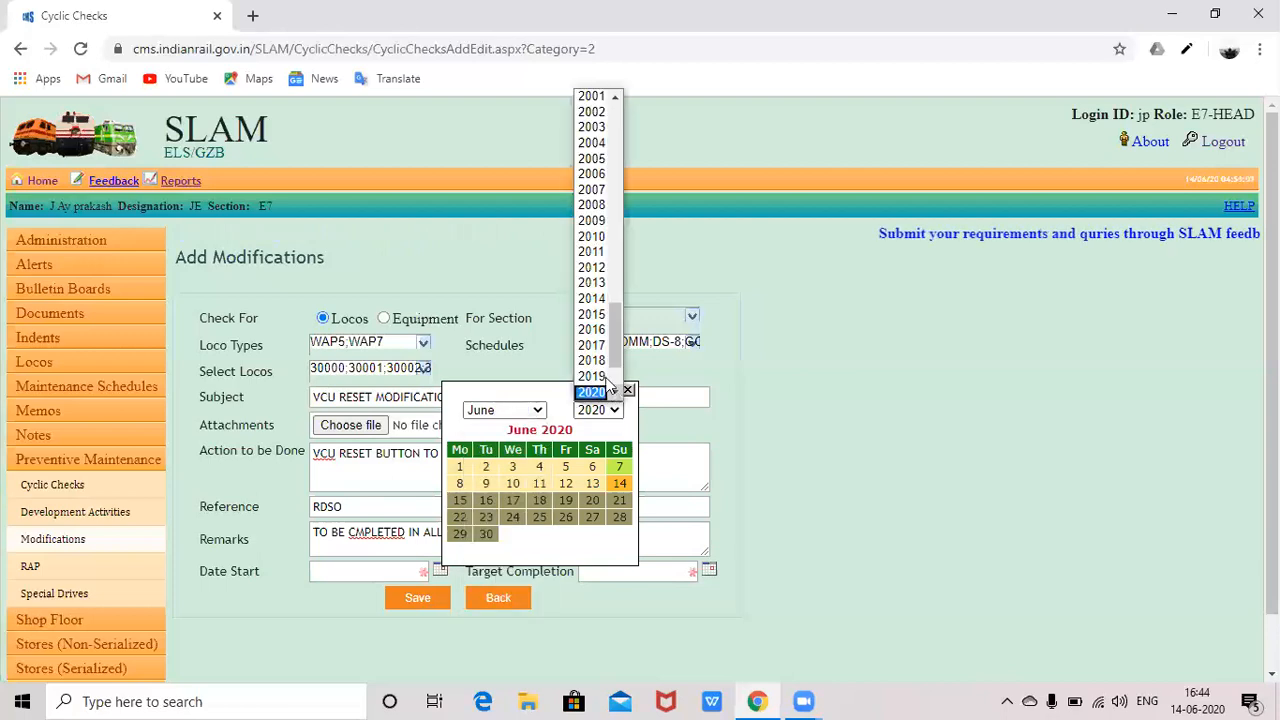
left_click(598, 377)
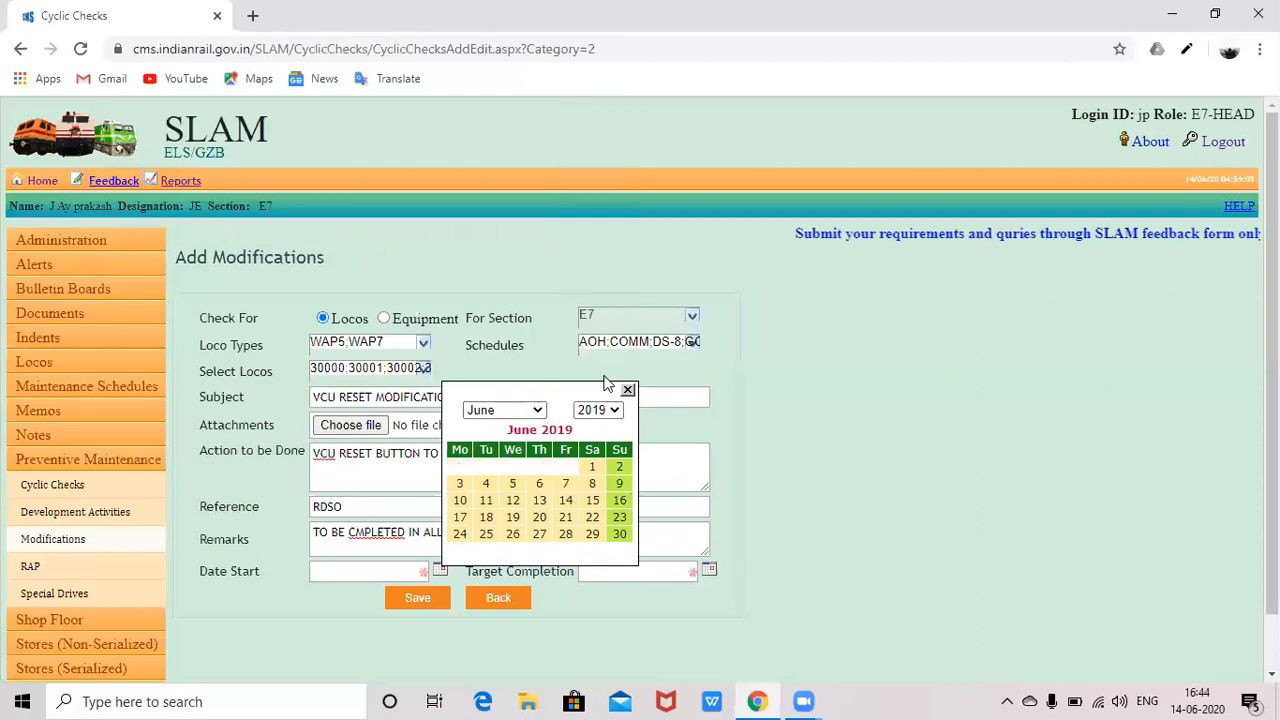
left_click(537, 411)
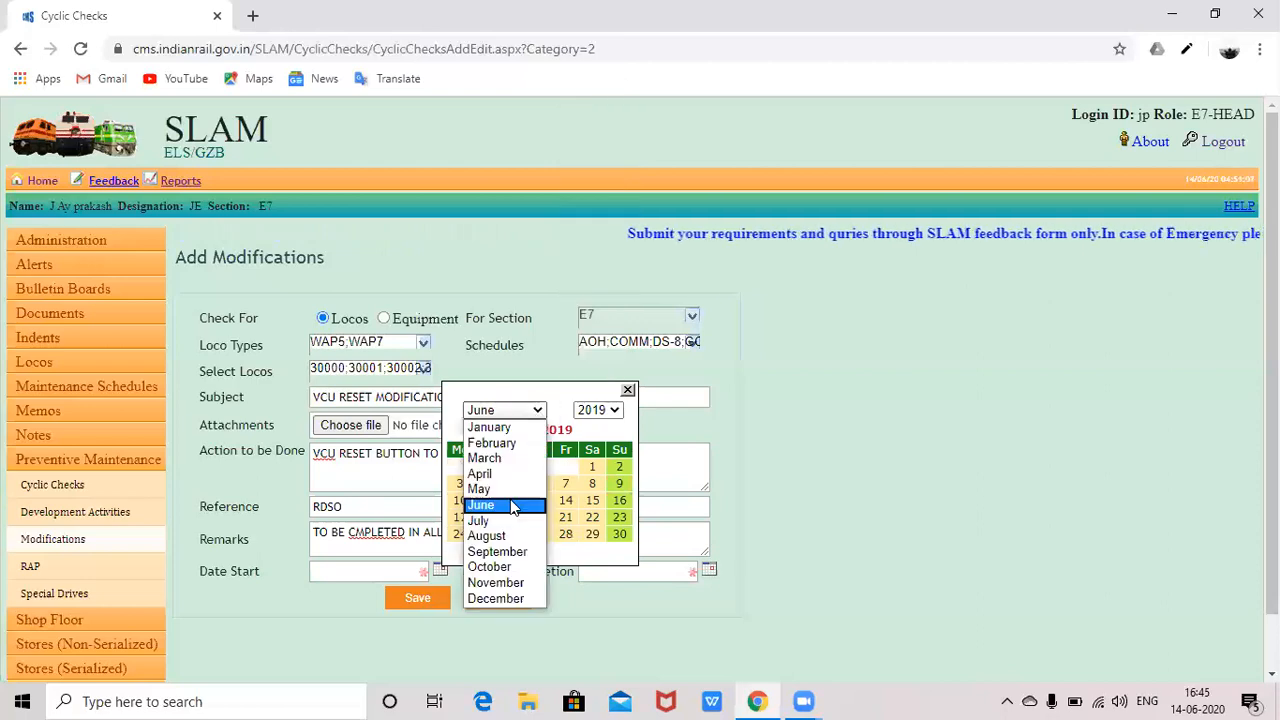
left_click(583, 477)
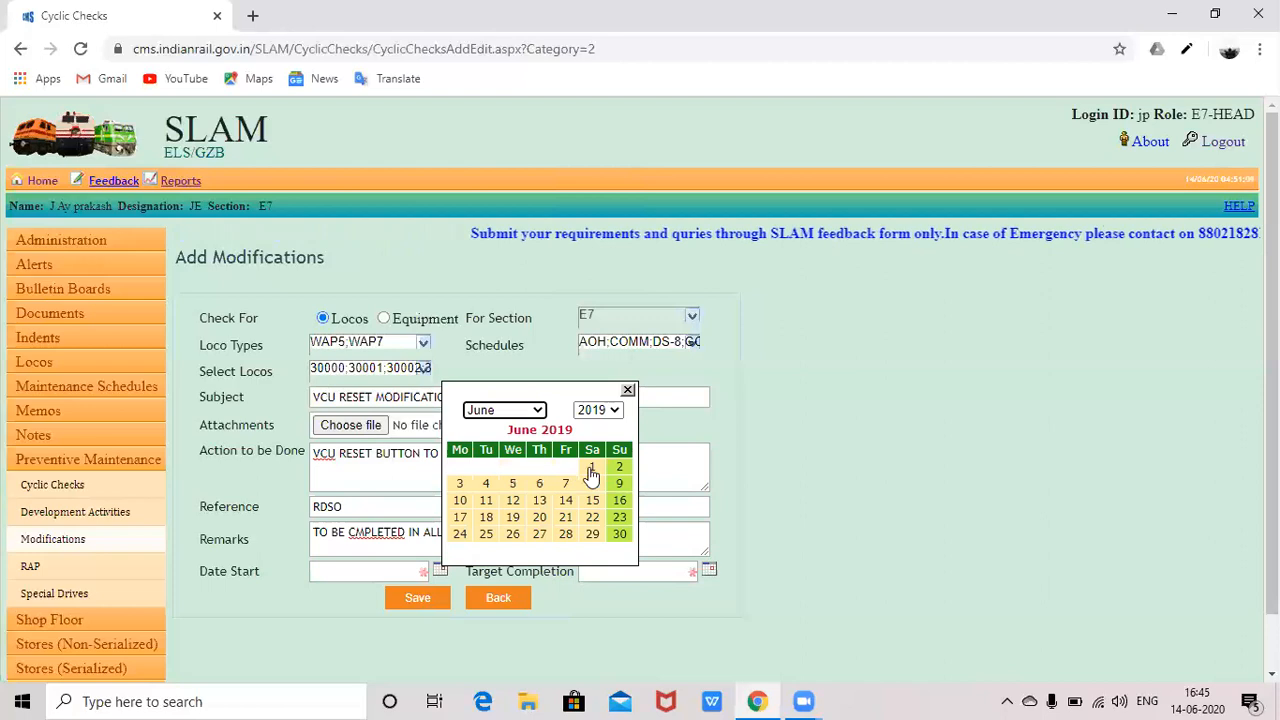
left_click(591, 467)
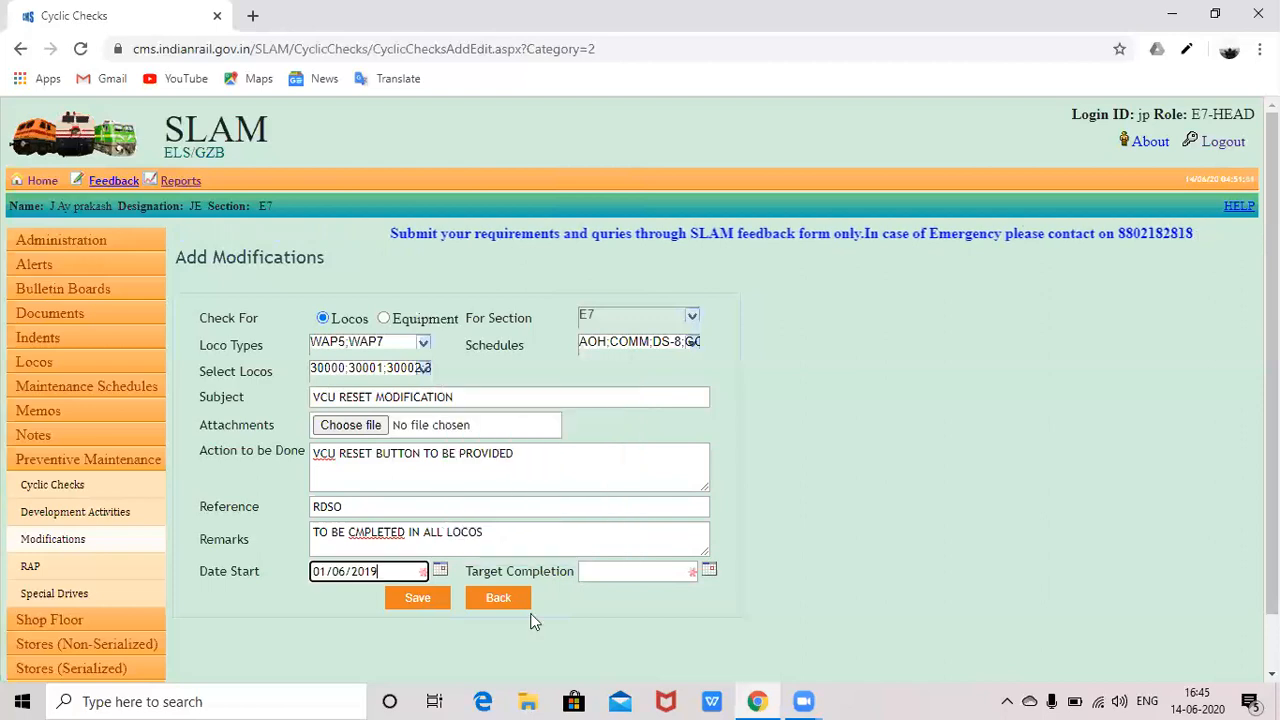
left_click(710, 572)
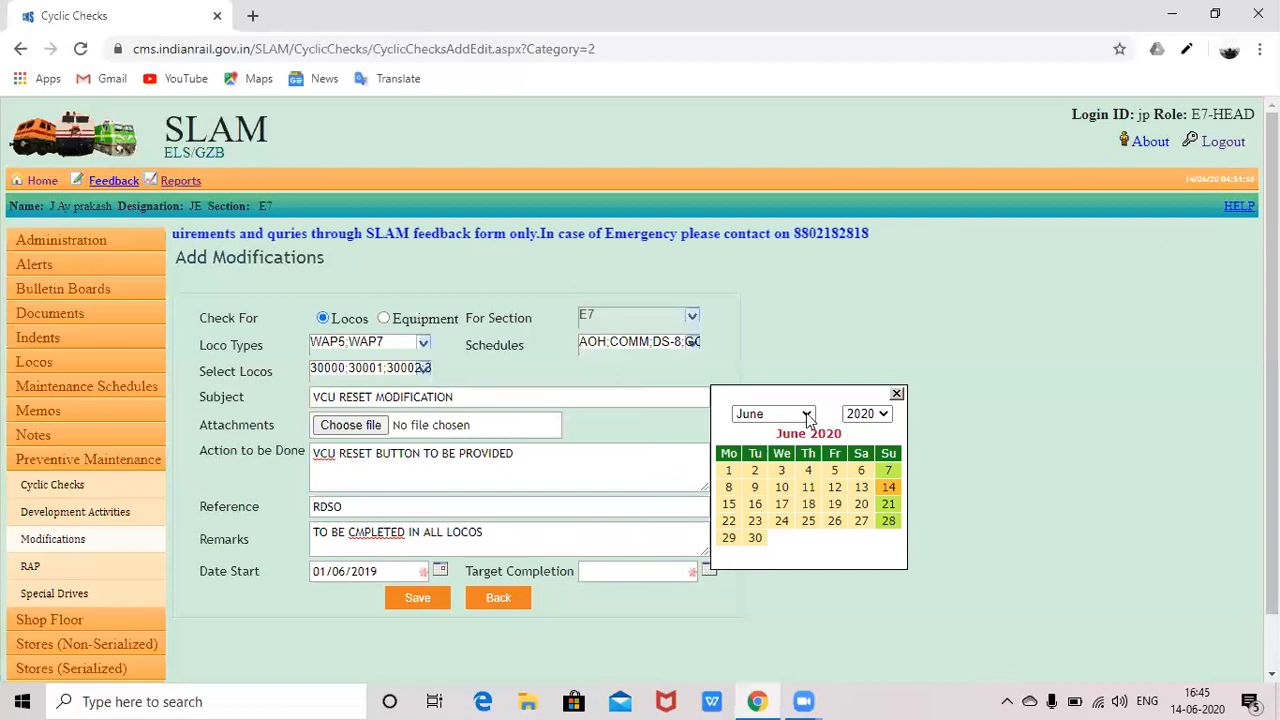
left_click(729, 472)
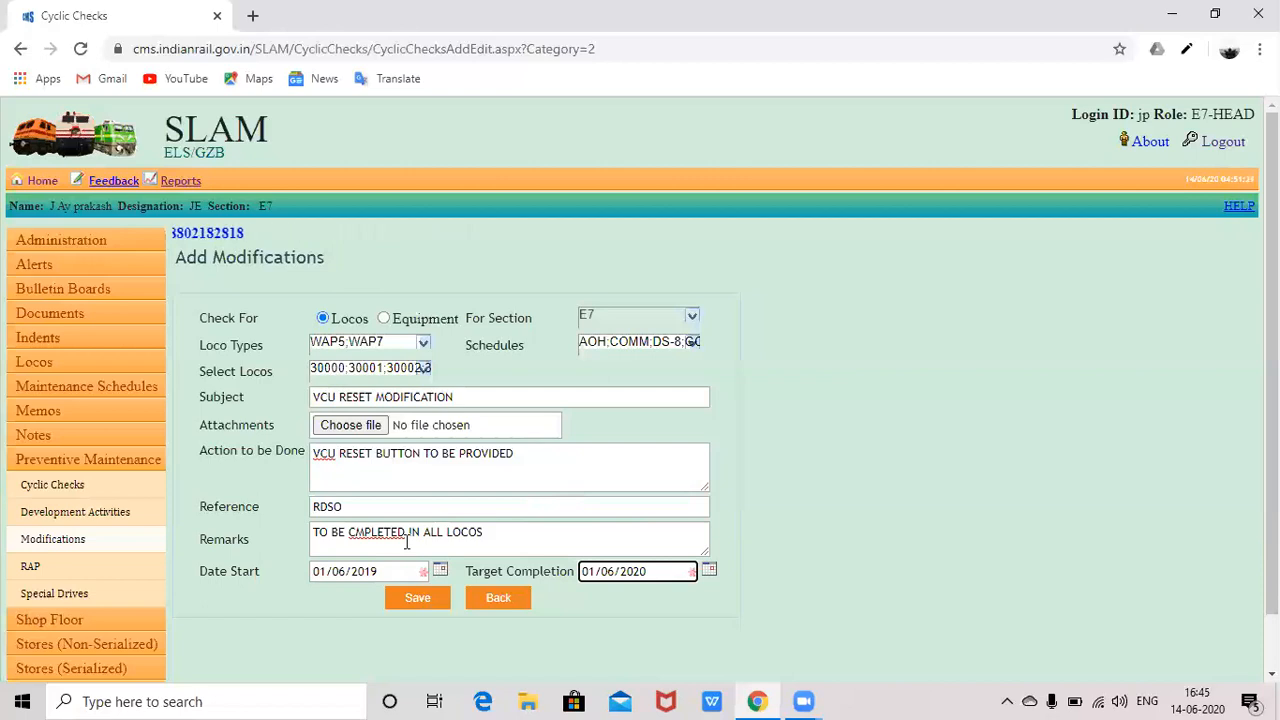
- Save the VCU RESET MODIFICATION record and acknowledge the 'Saved Successfully' alert
left_click(415, 599)
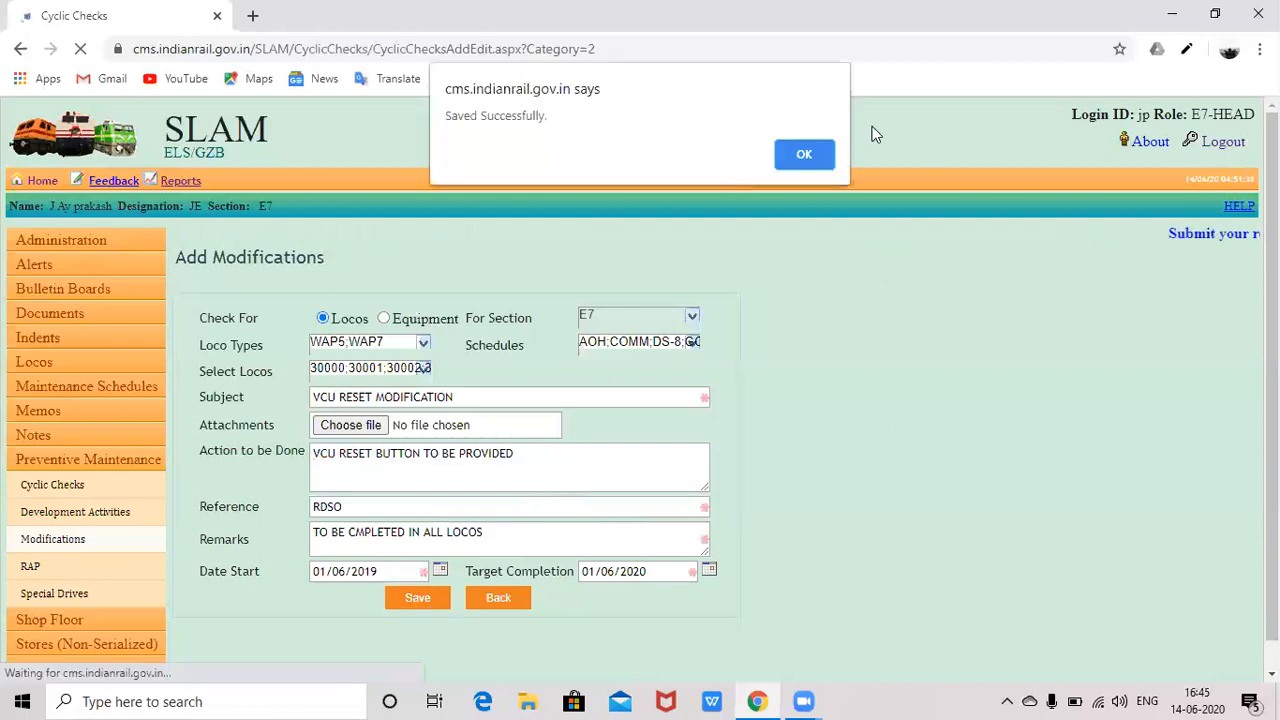
left_click(806, 154)
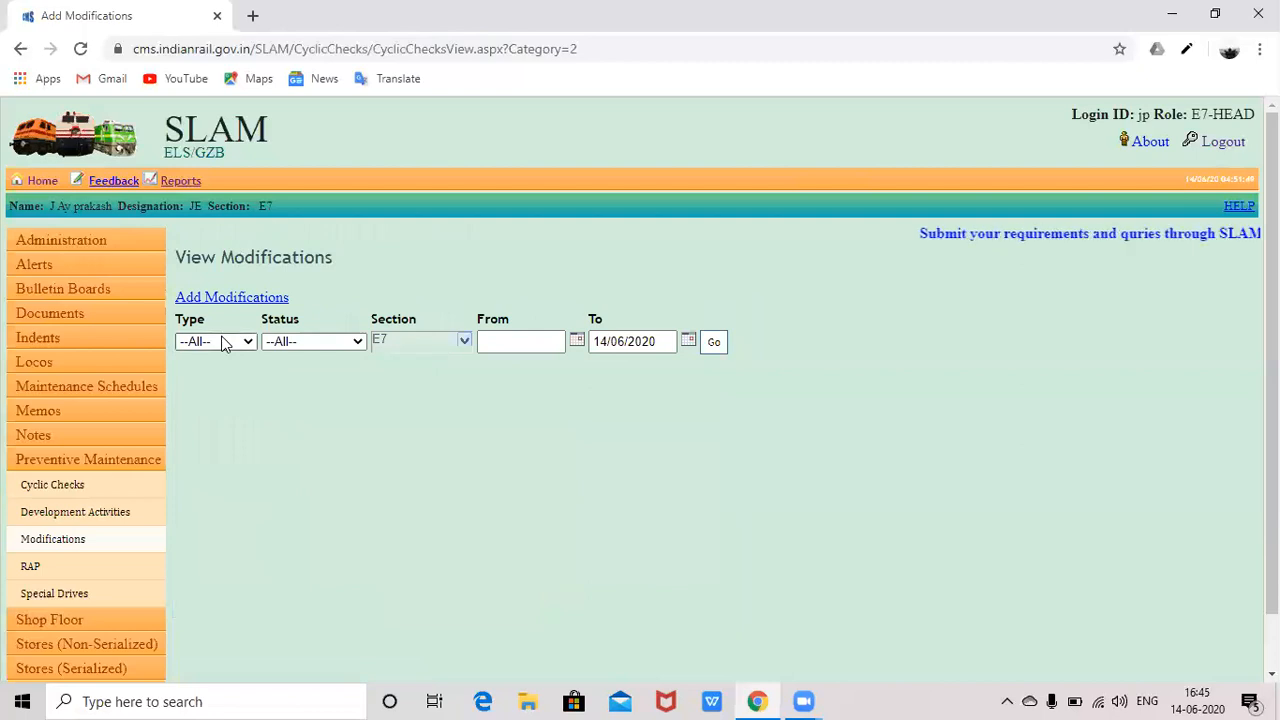
- Filter modifications to Type Loco, Status All, dated 01/06/2019 to 01/06/2020, and list them
left_click(224, 342)
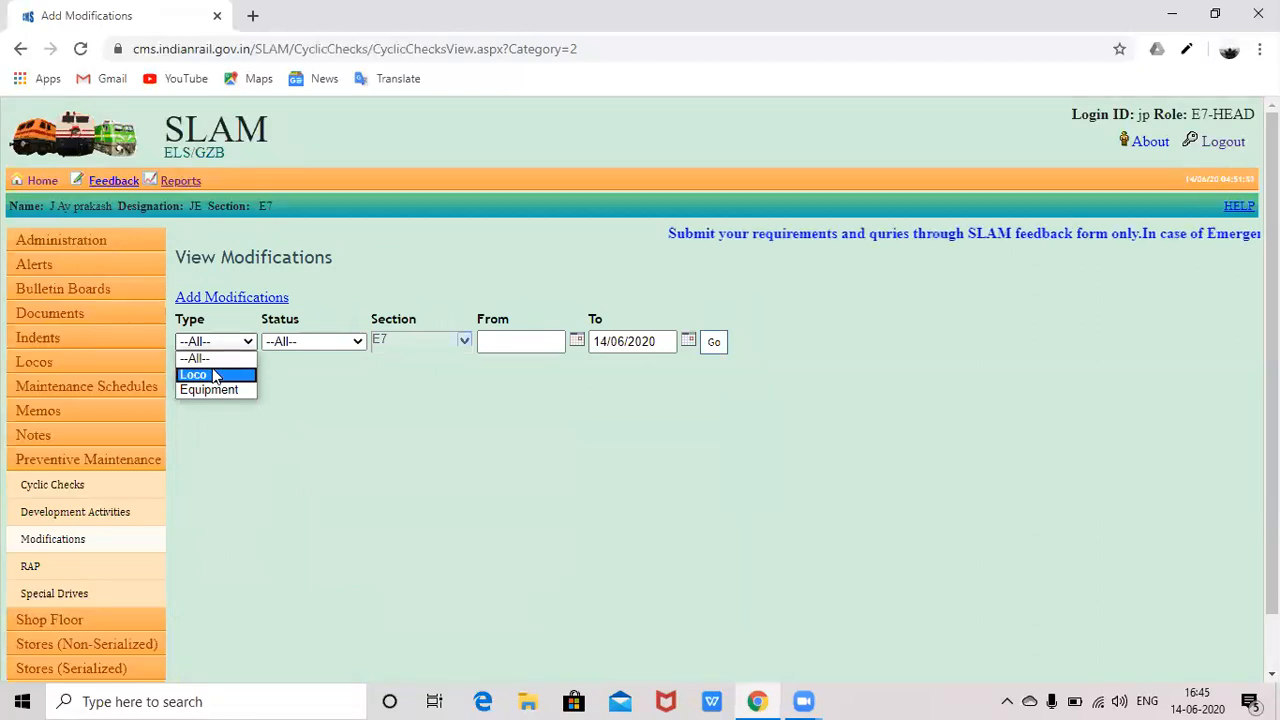
left_click(304, 341)
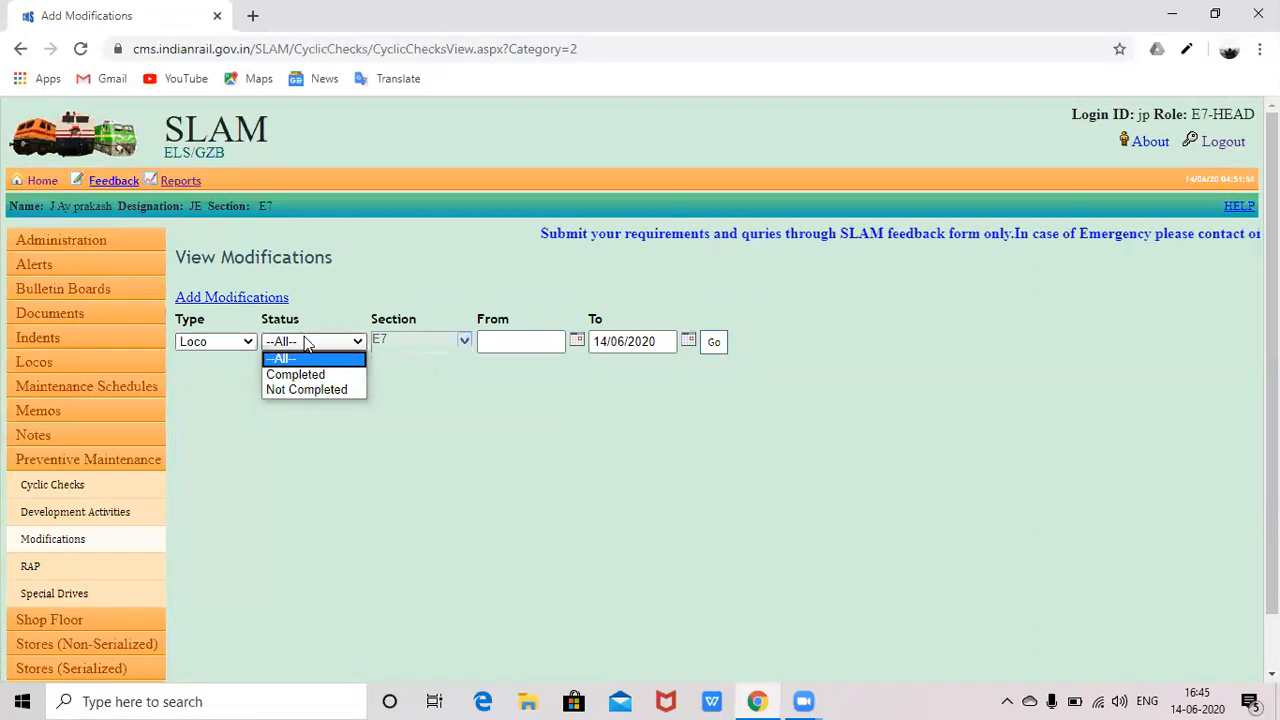
left_click(358, 343)
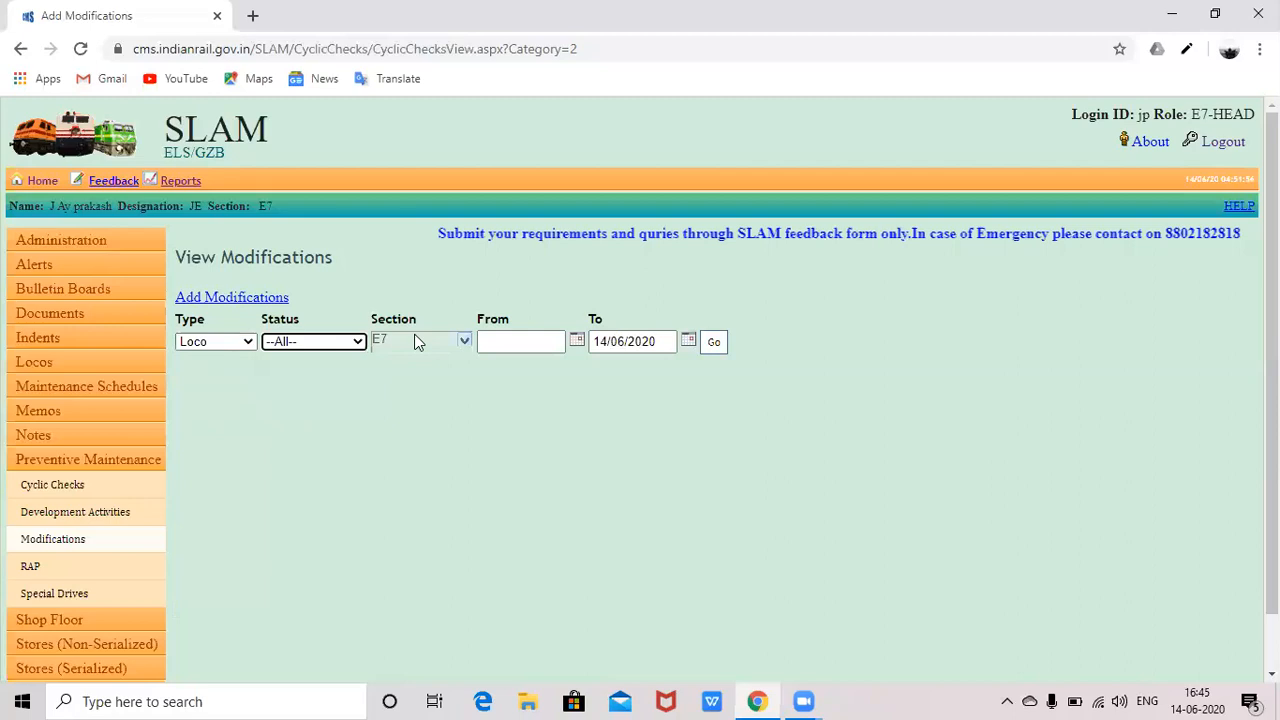
left_click(576, 343)
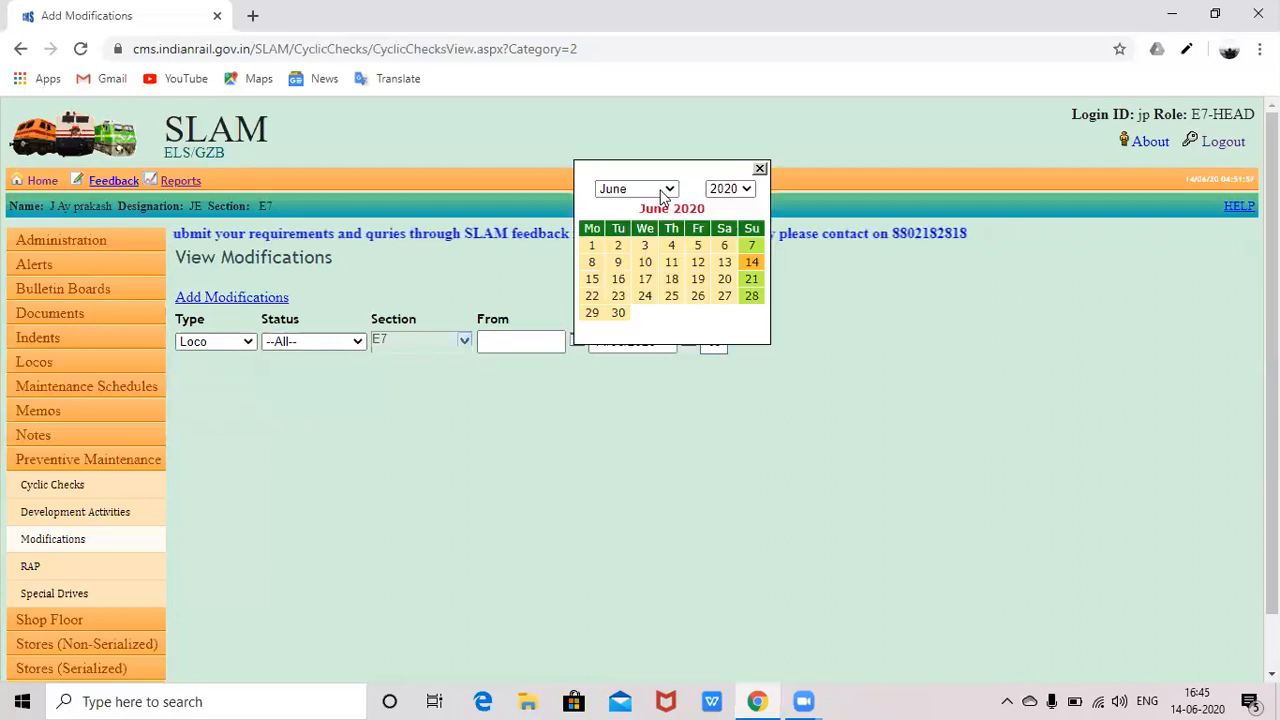
left_click(661, 193)
left_click(747, 190)
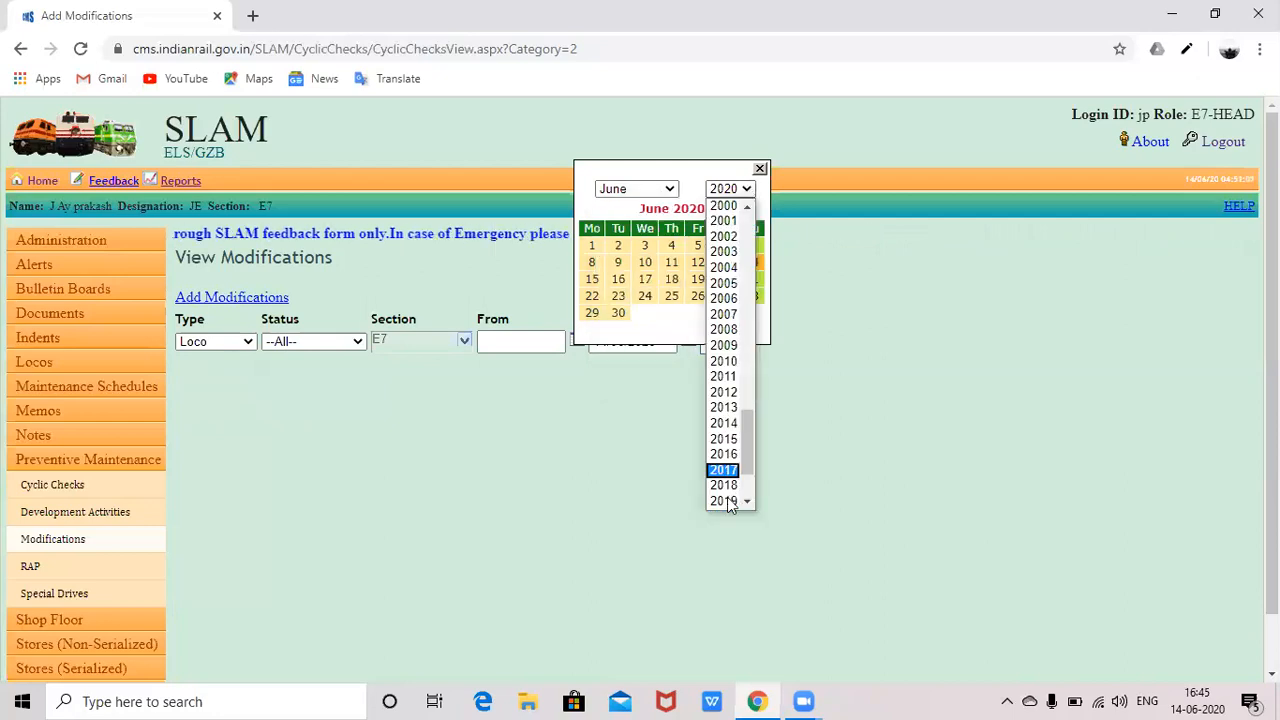
left_click(724, 486)
left_click(724, 248)
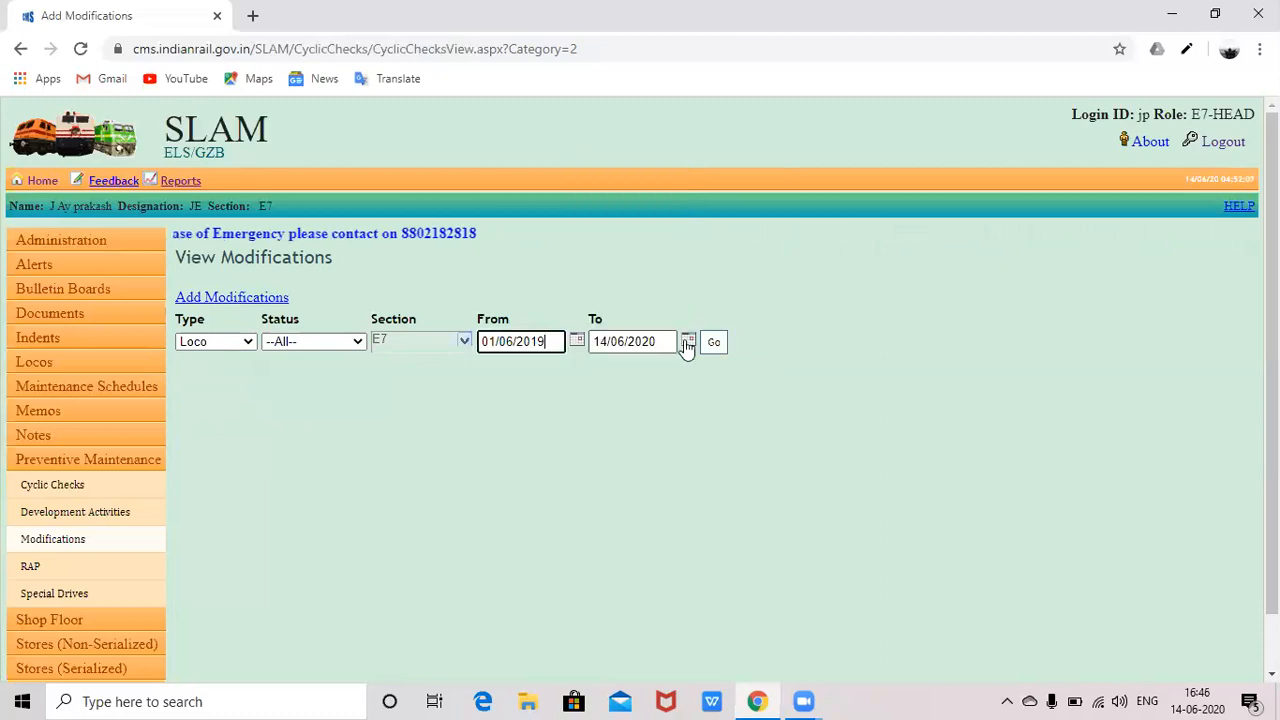
left_click(686, 341)
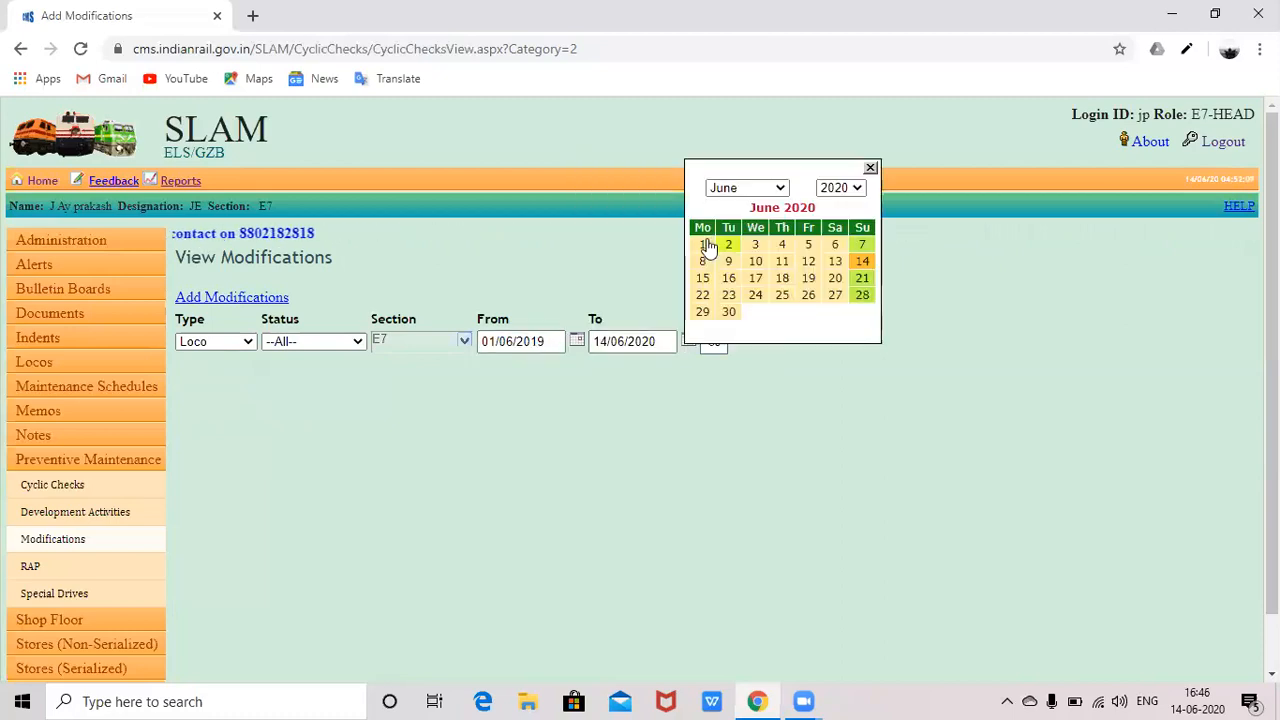
left_click(708, 248)
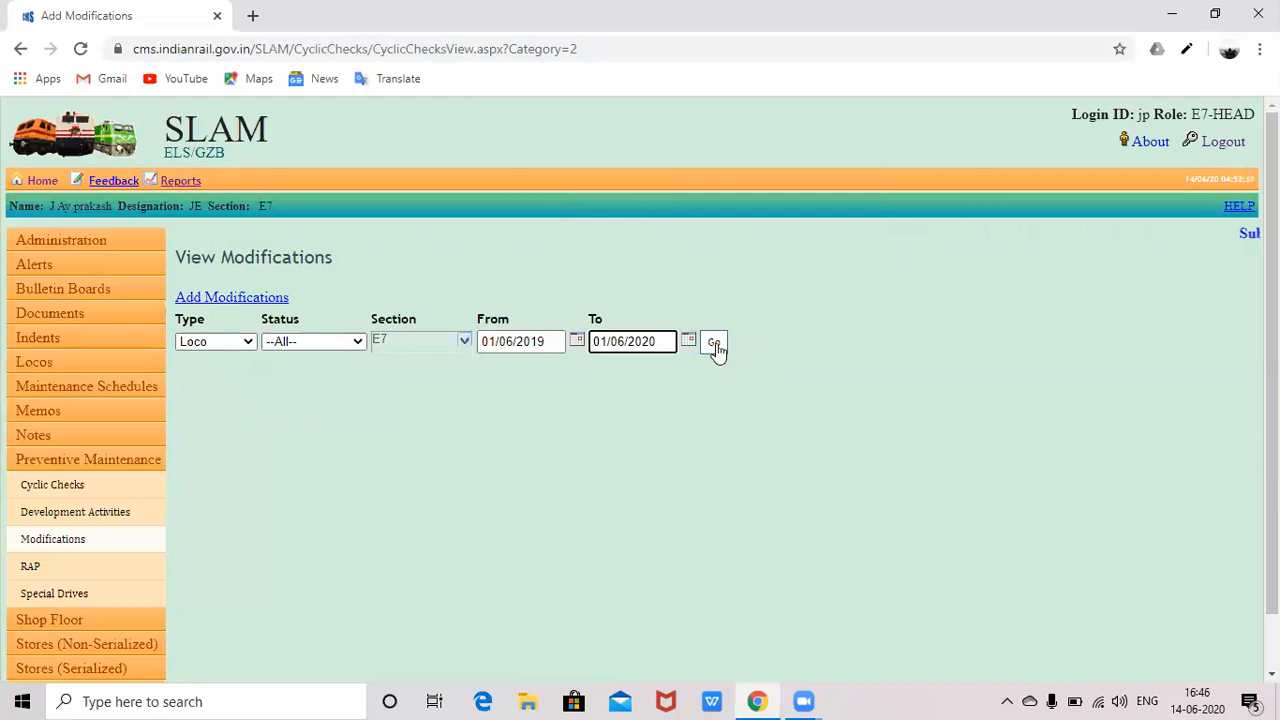
left_click(714, 343)
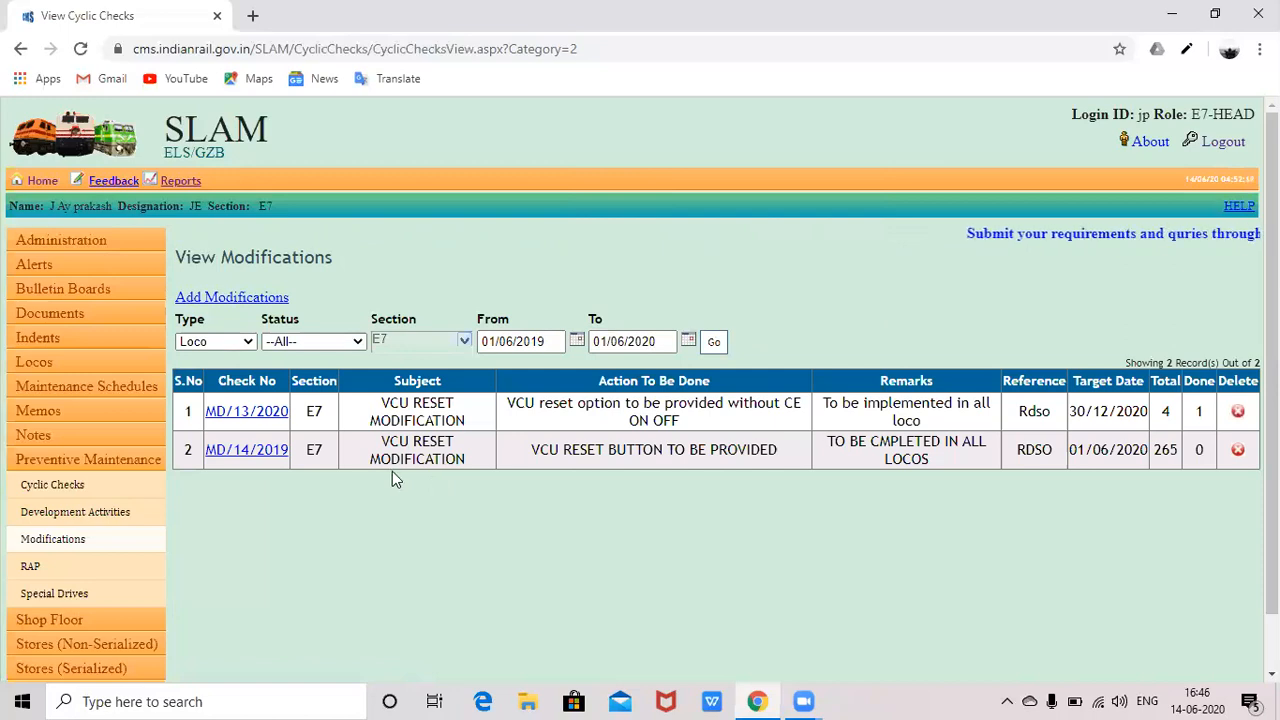
- Open modification MD/14/2019 from the Check No column to see its locos
left_click(258, 452)
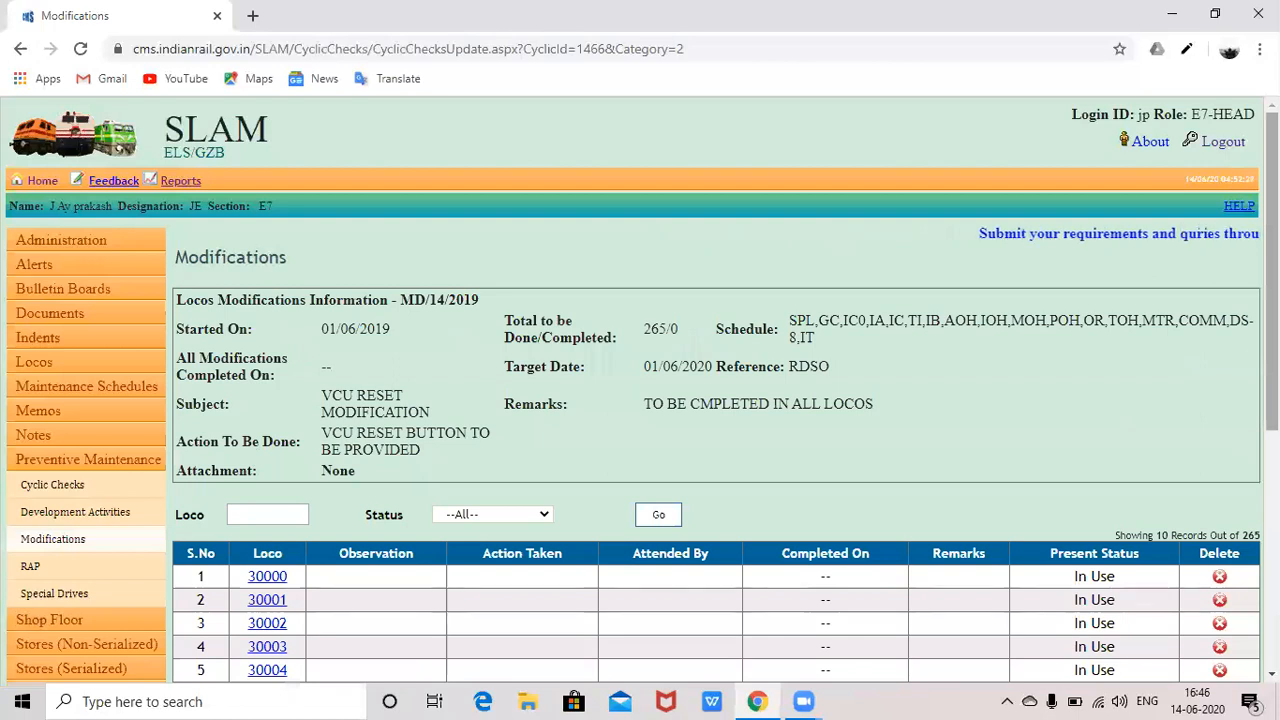
scroll(1145, 640, "down", 2)
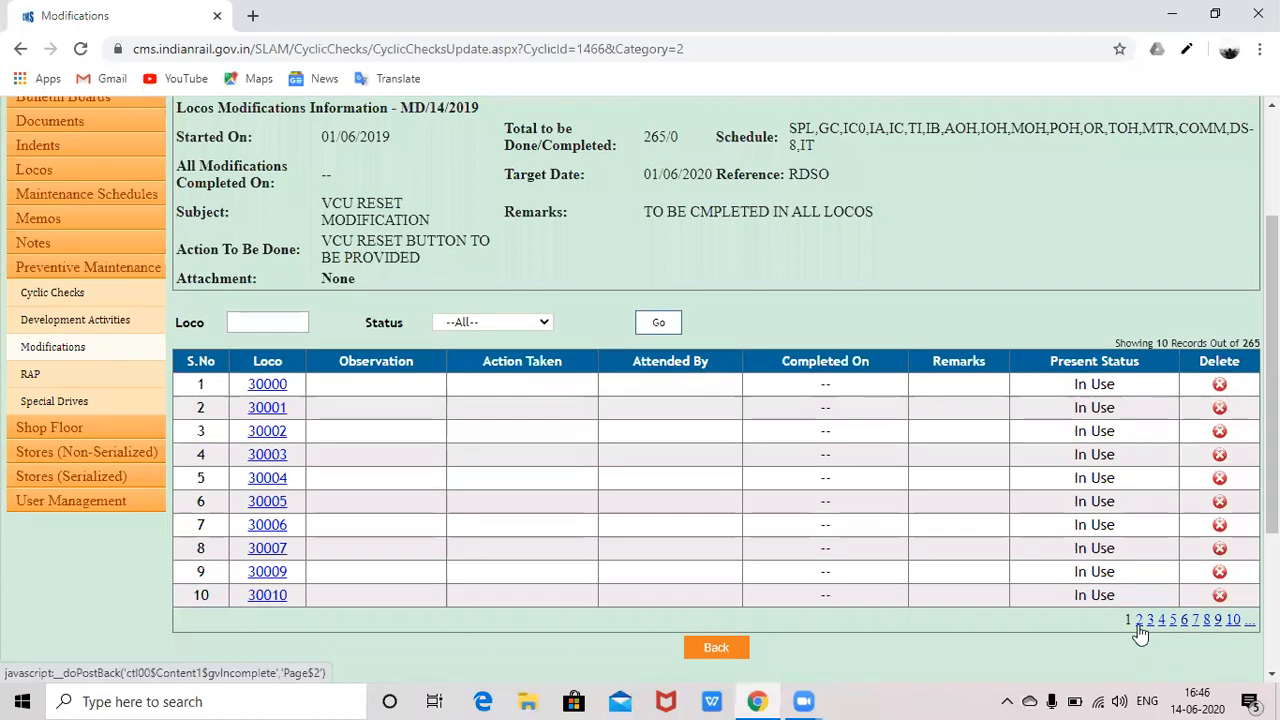
left_click(1139, 621)
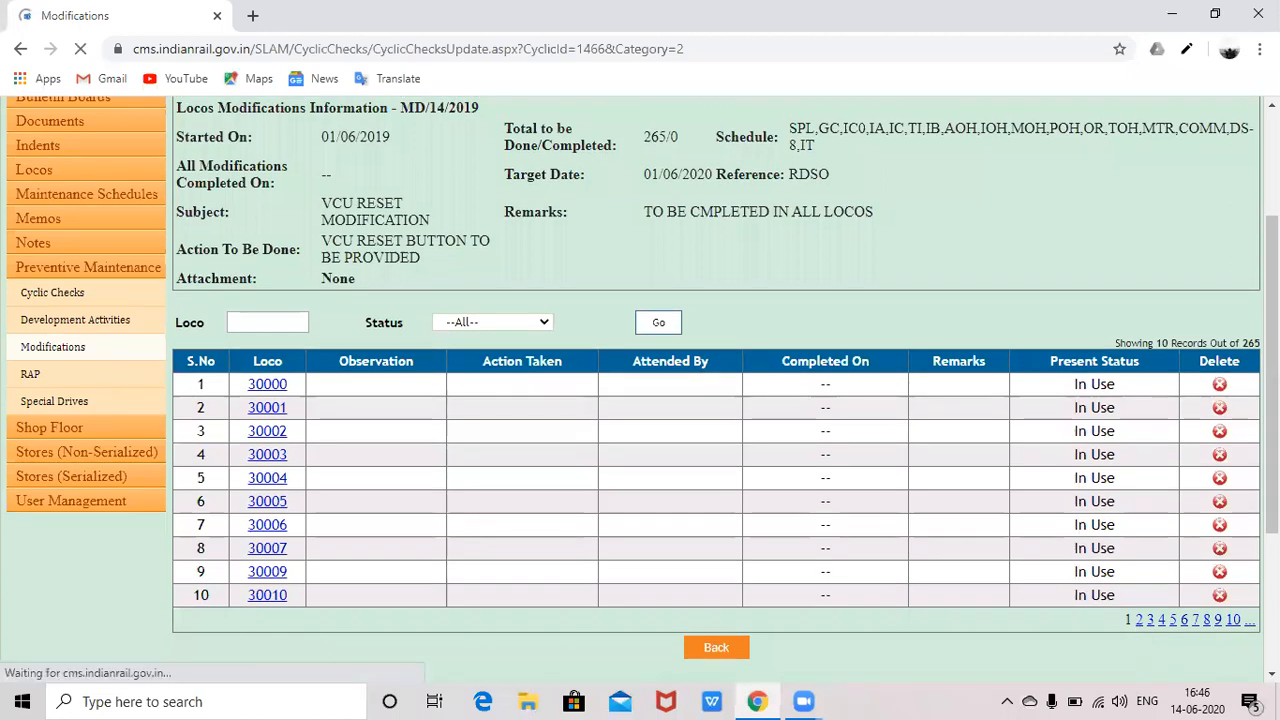
scroll(1229, 471, "down", 3)
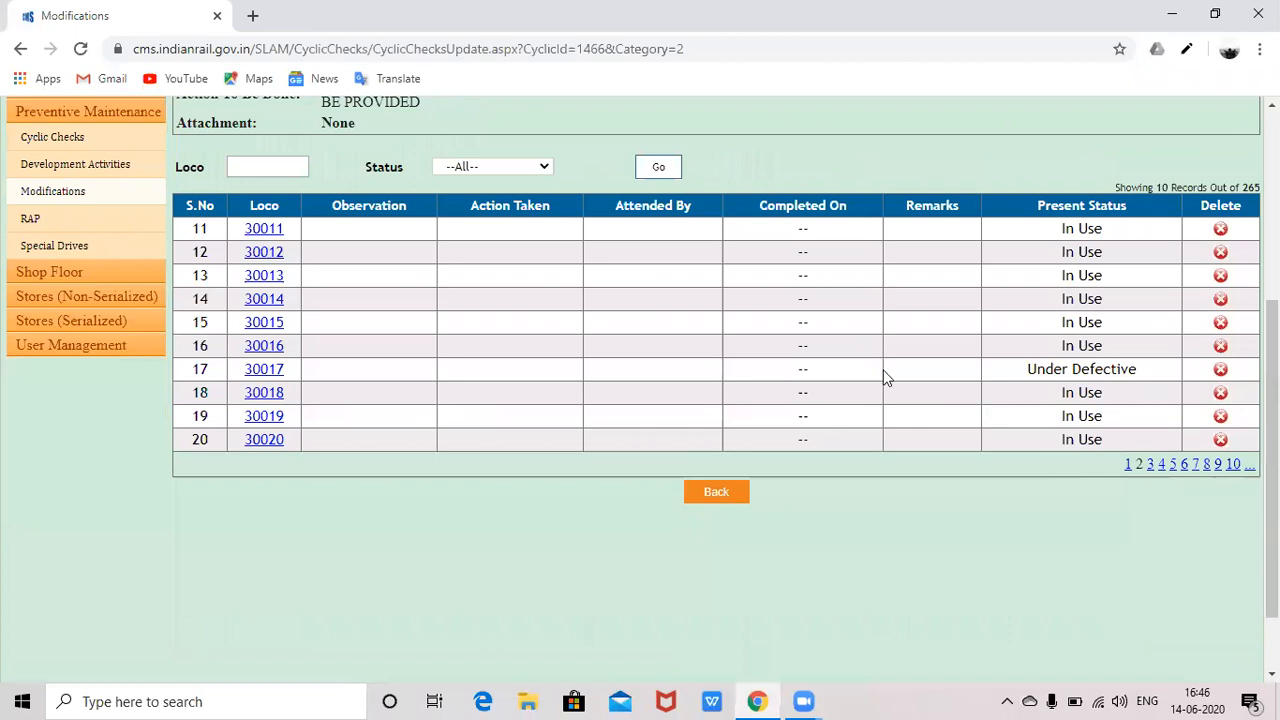
left_click(1128, 468)
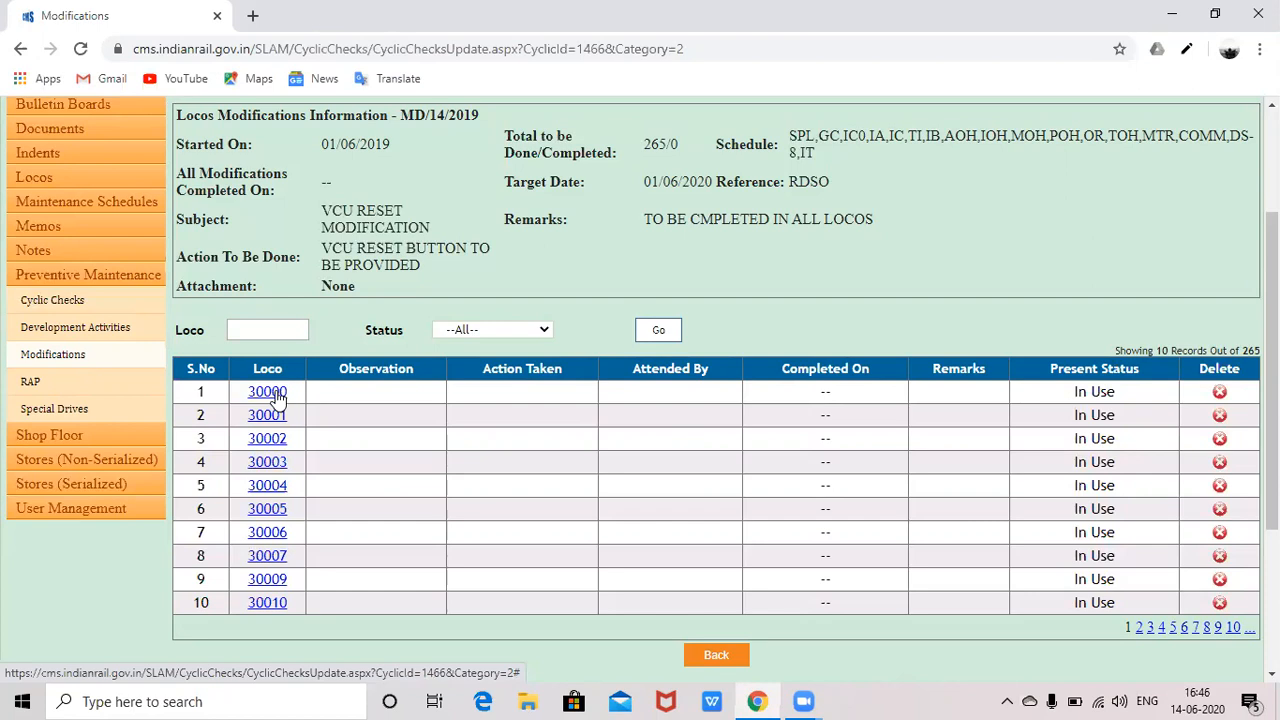
- Start the MD/14/2019 update for loco 30000 and set its Date to 01/08/2019
left_click(270, 393)
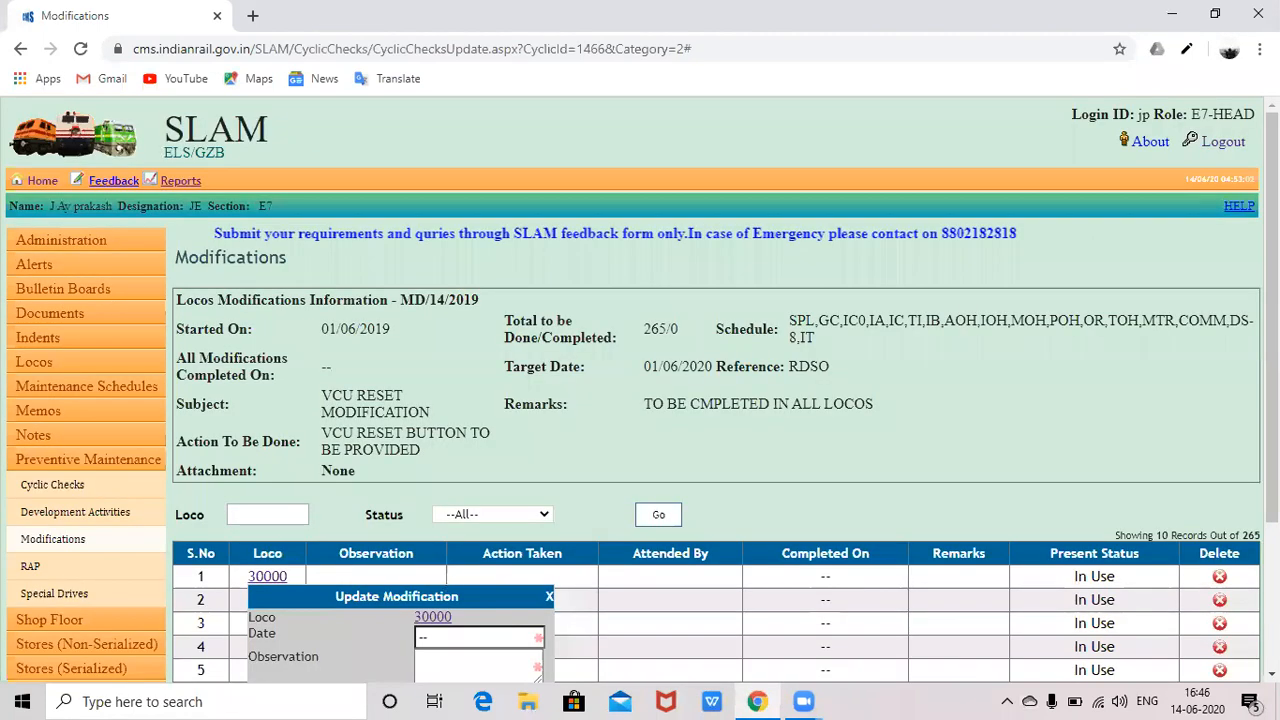
scroll(746, 428, "down", 2)
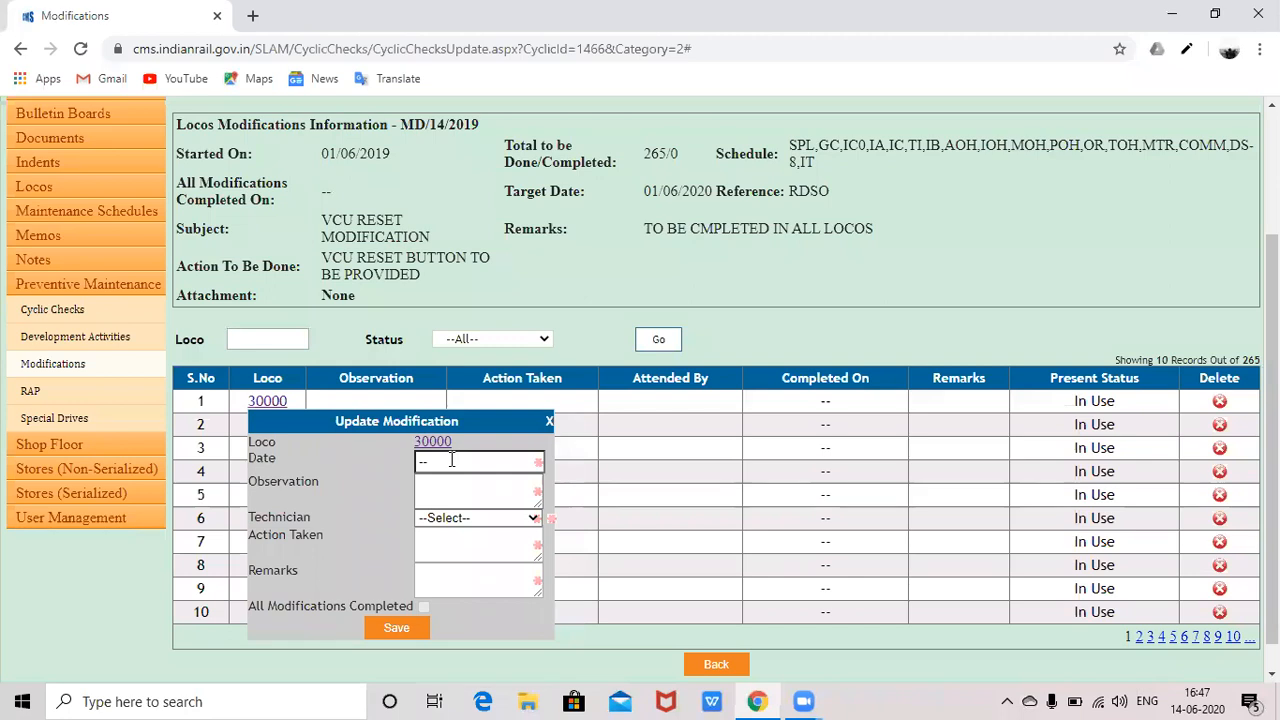
left_click(451, 460)
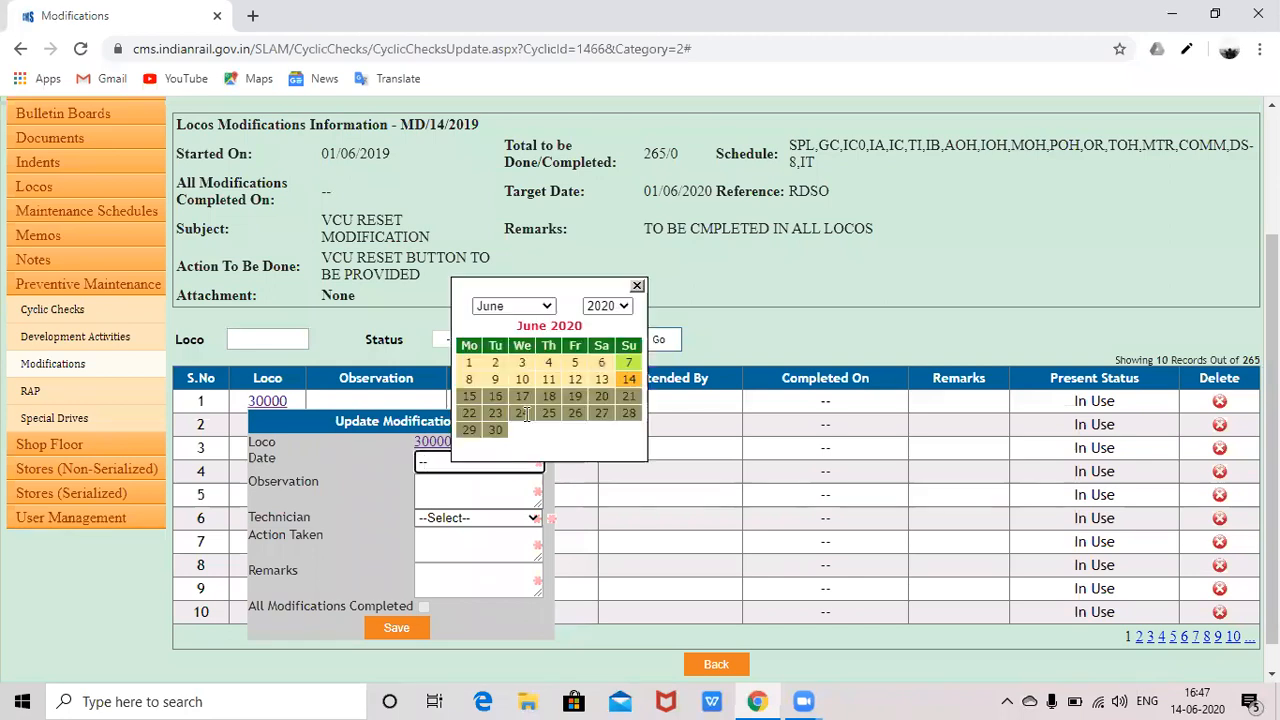
left_click(548, 308)
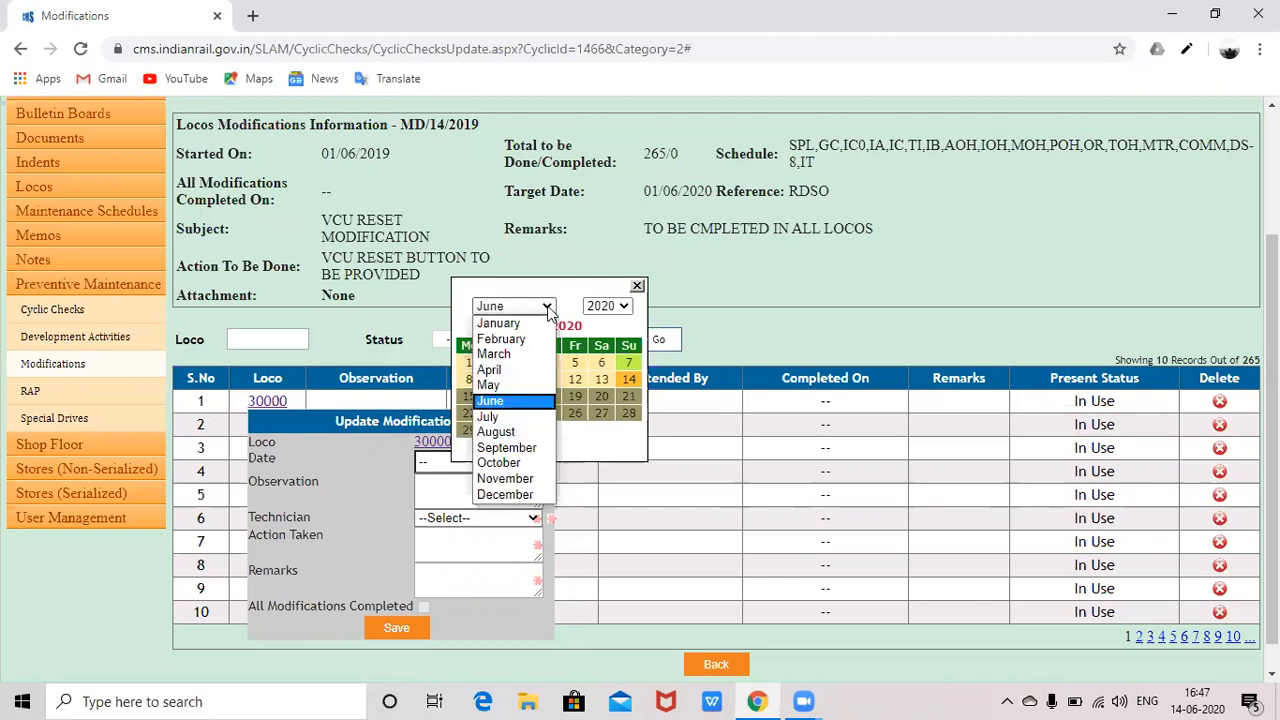
left_click(608, 306)
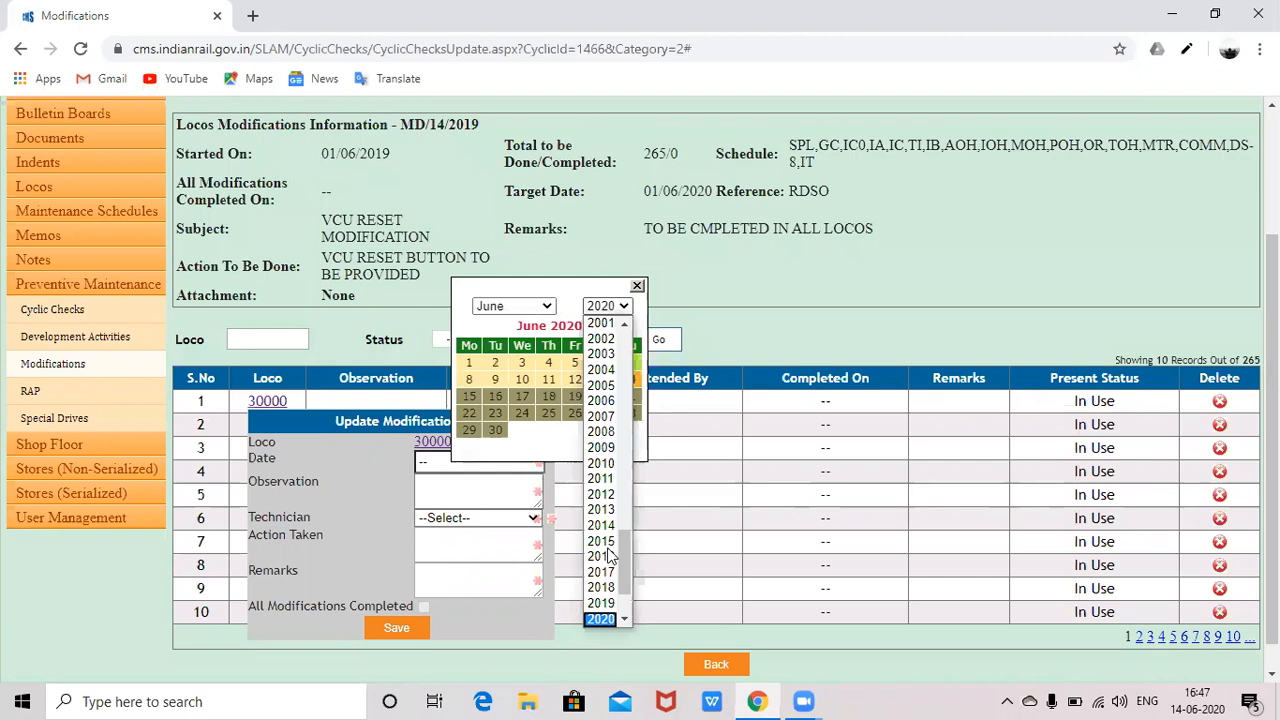
left_click(603, 604)
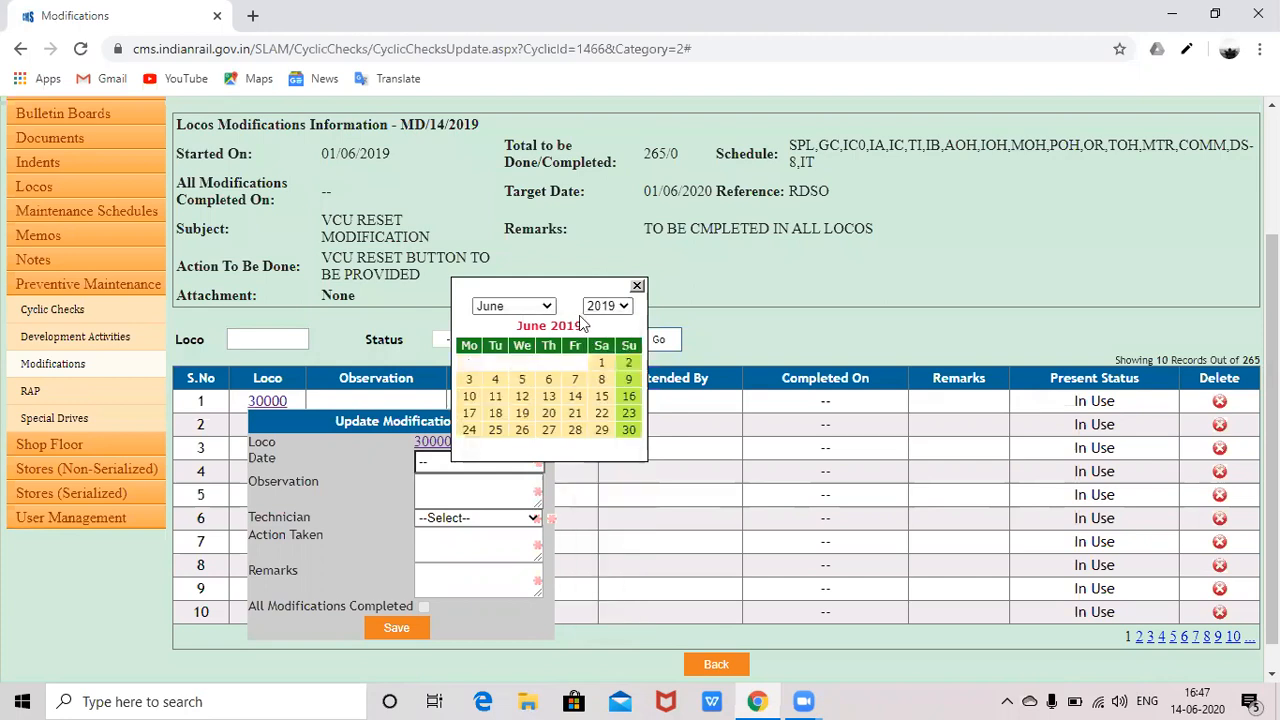
left_click(543, 306)
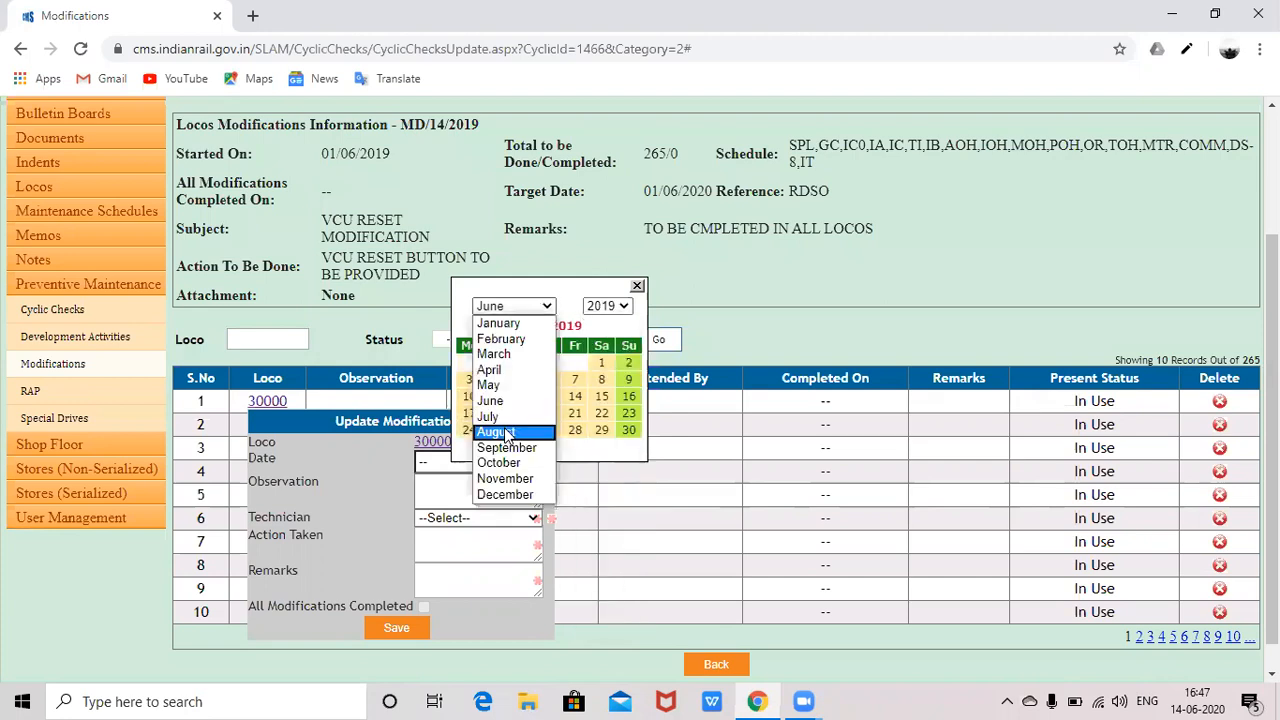
key("Return")
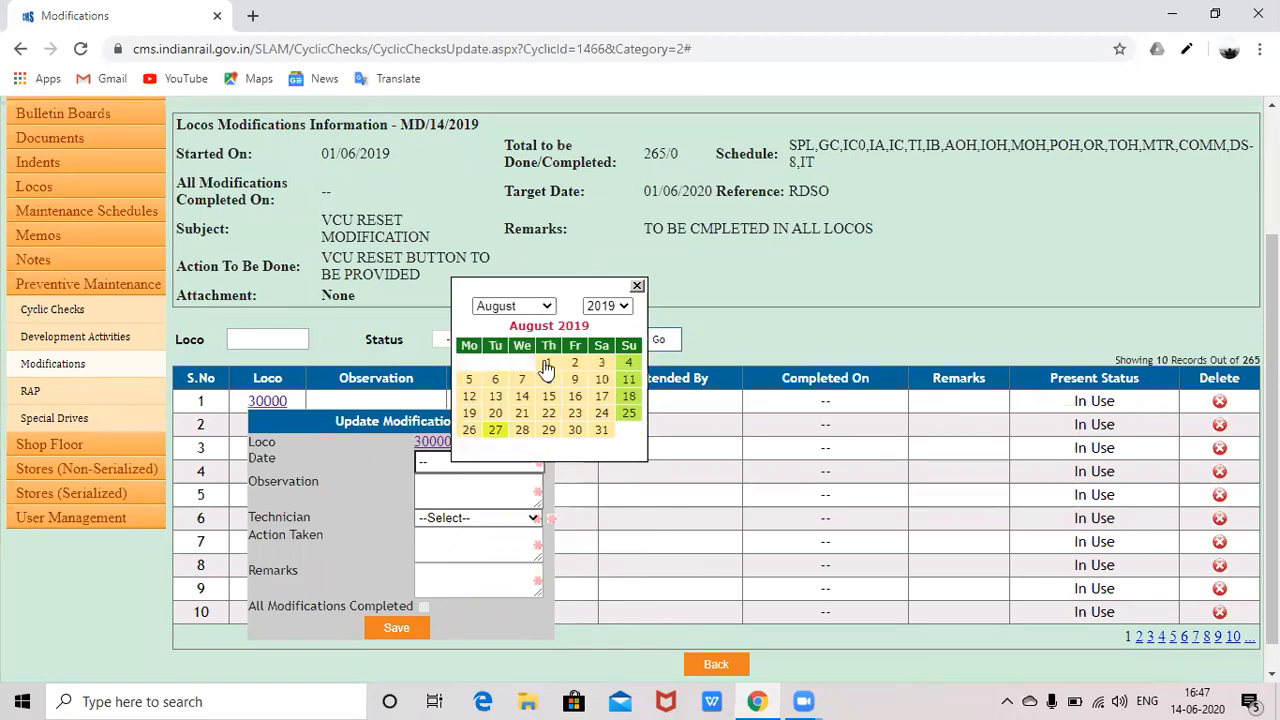
left_click(548, 363)
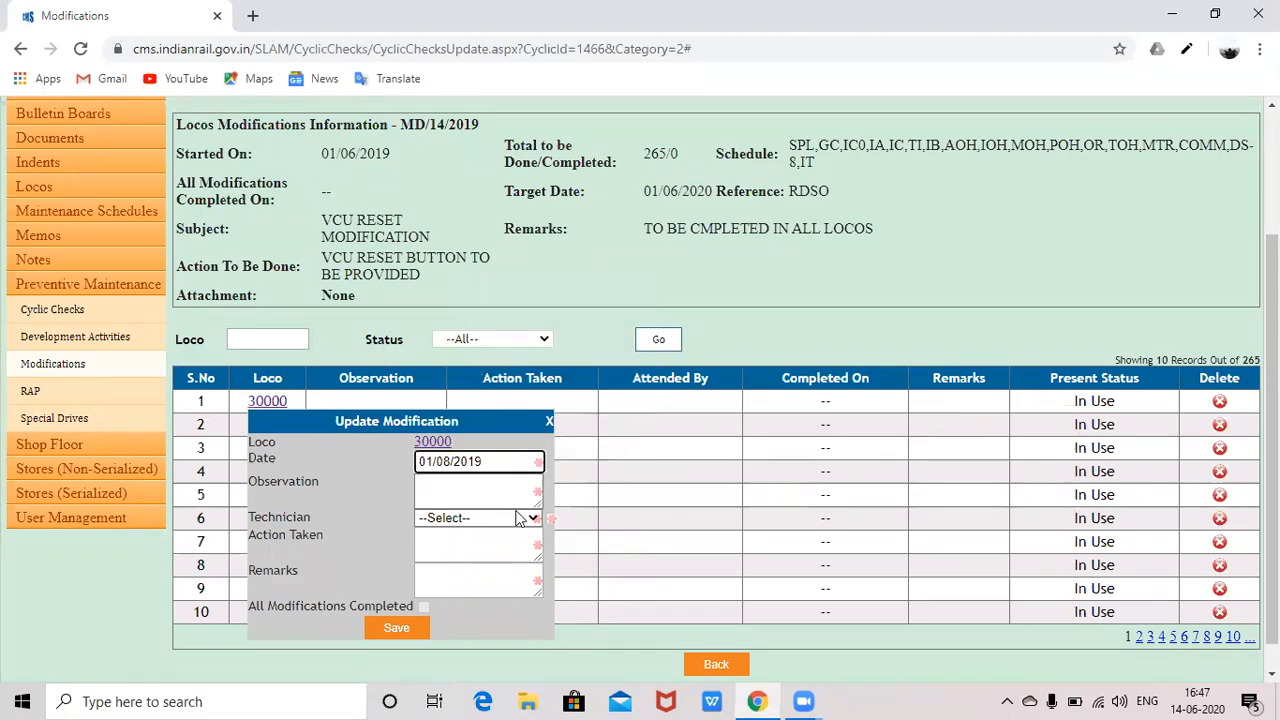
- Enter the observation 'VCU RESET BUTTON NOT PROVI' and choose the attending technician
left_click(491, 494)
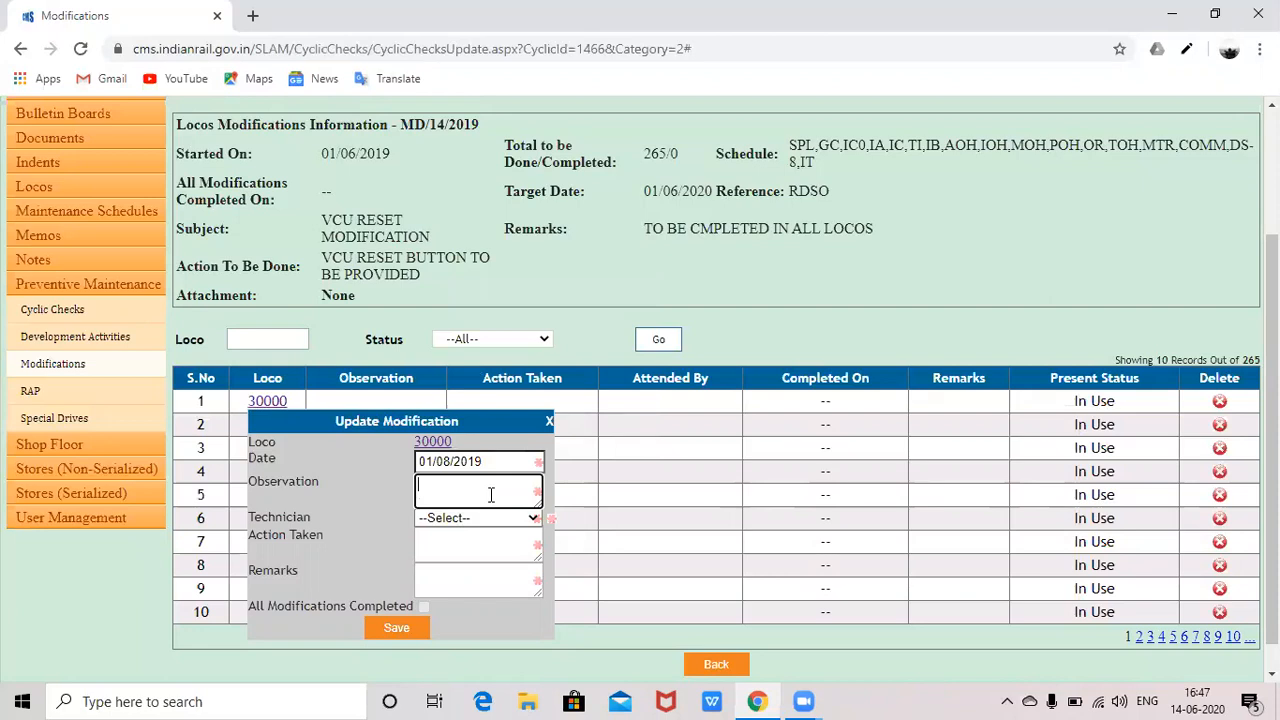
type("VCU RESET N")
key("BackSpace")
type("BUTTON NOT PROVIDED")
left_click(475, 518)
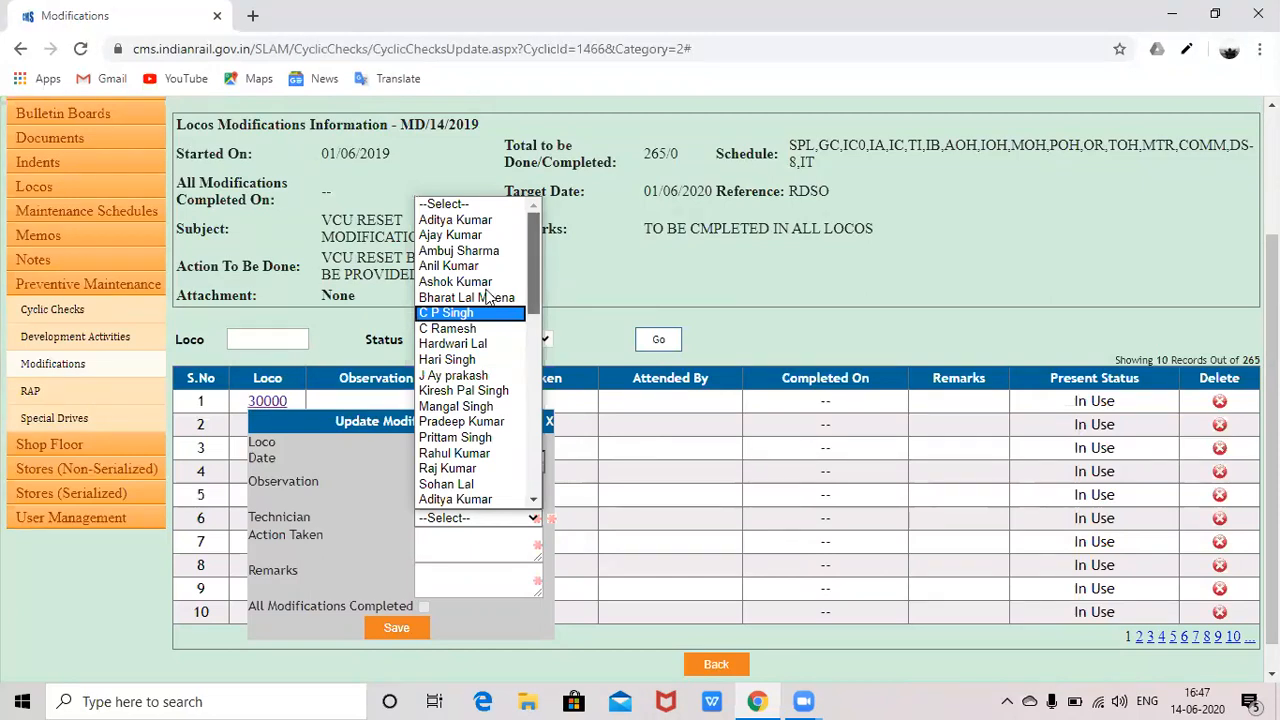
scroll(486, 295, "down", 1)
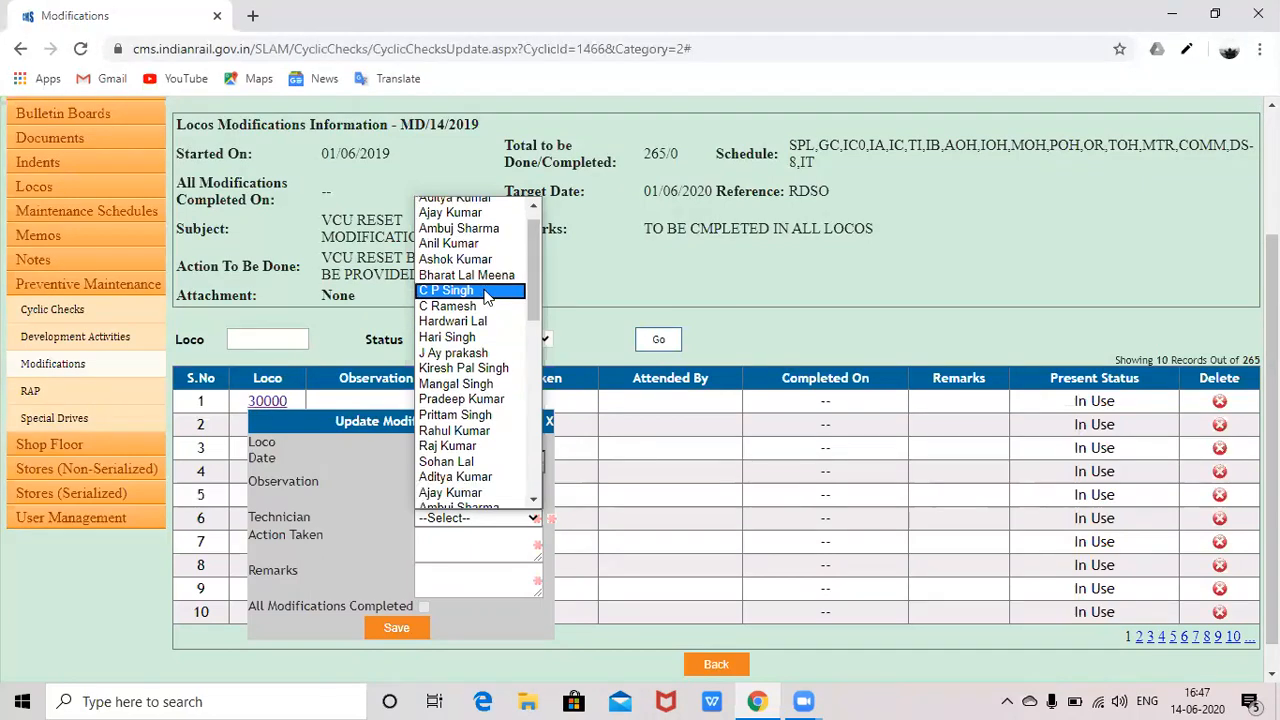
left_click(486, 291)
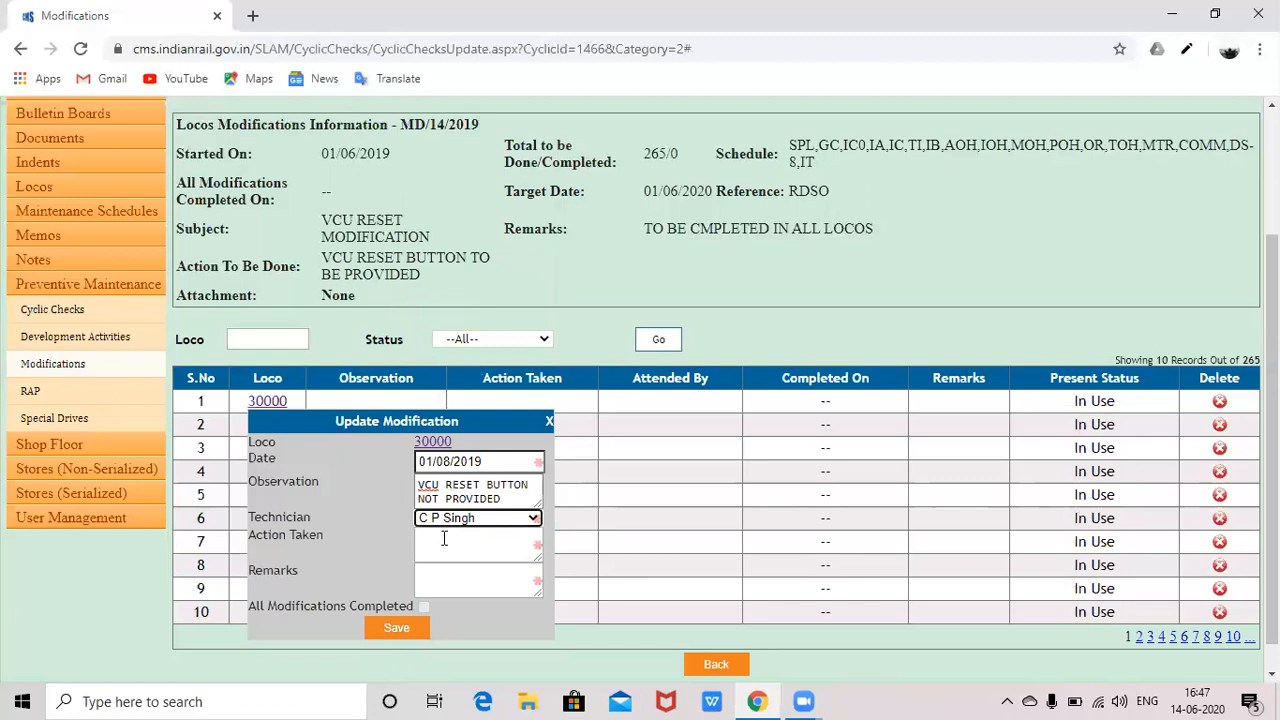
- Enter action taken 'VCU RESET MODIFICATION DONE' and remark '1ST LOCO DONE', then save
left_click(444, 539)
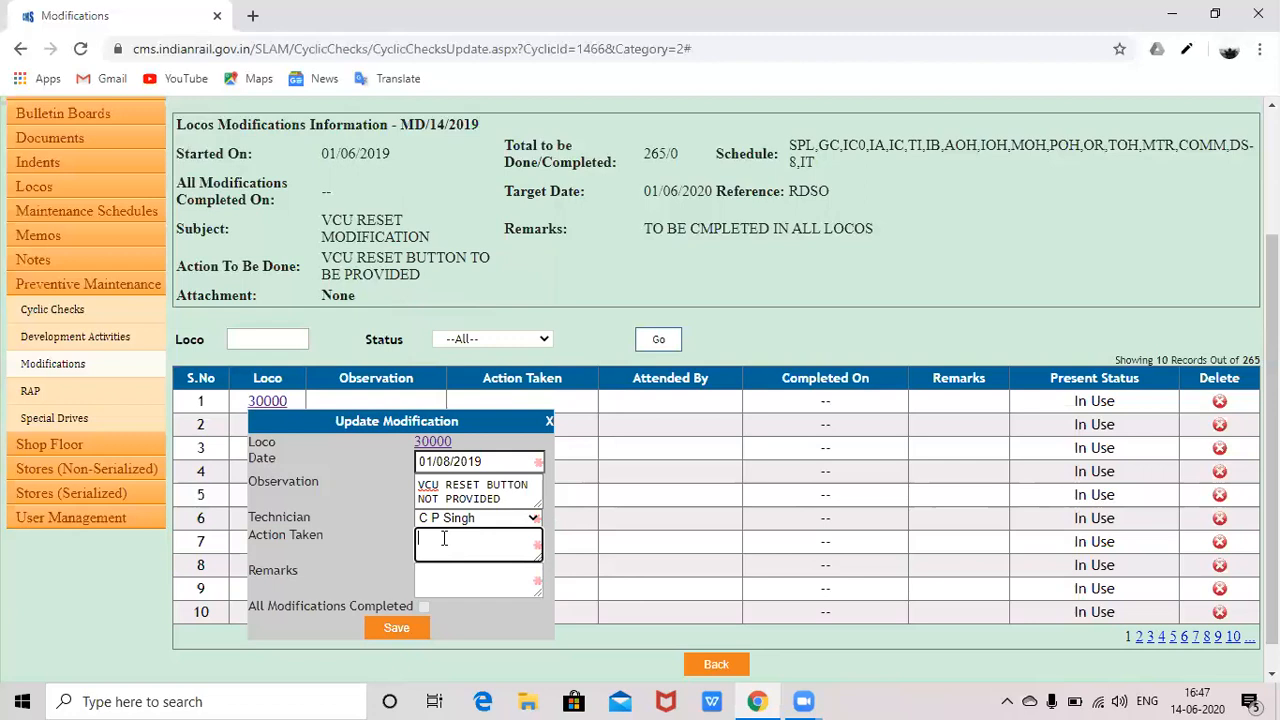
type("V")
type("CU RE")
type("SET")
type(" MO")
type("DIF")
type("ICA")
type("TIO")
type("N DO")
type("NE")
left_click(463, 585)
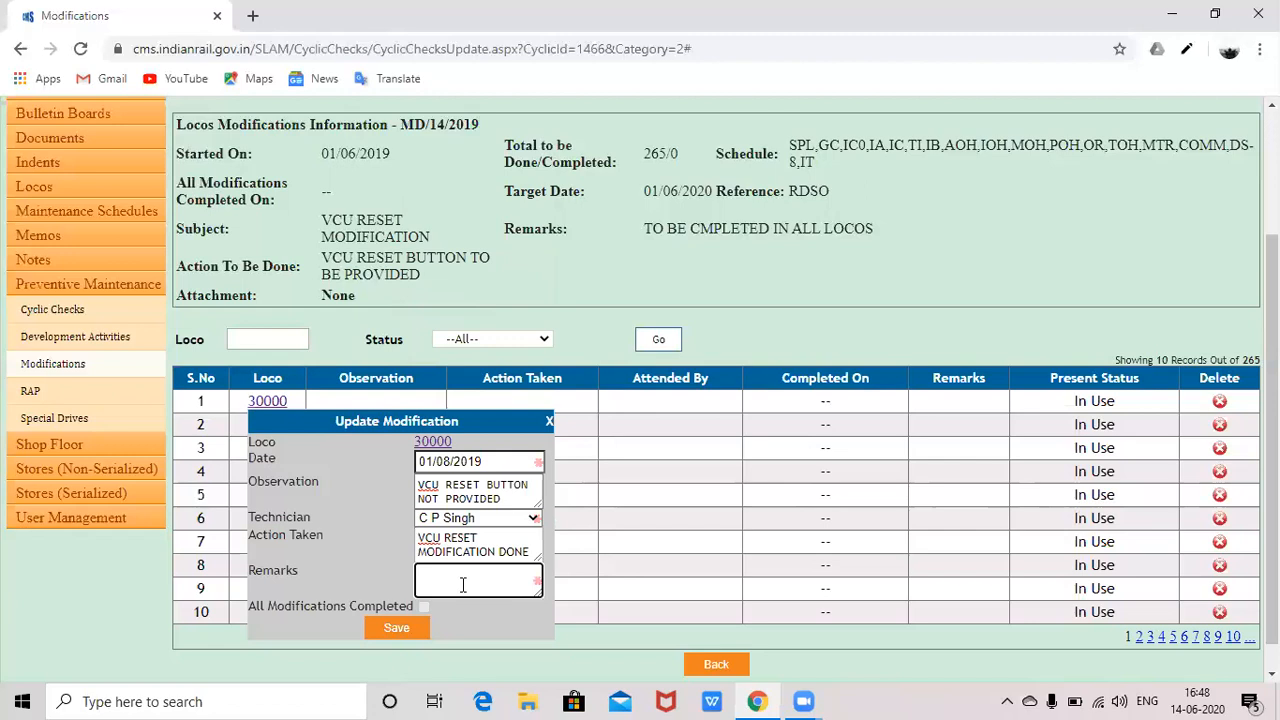
type("1")
key("BackSpace")
type("1ST LOCO DONE")
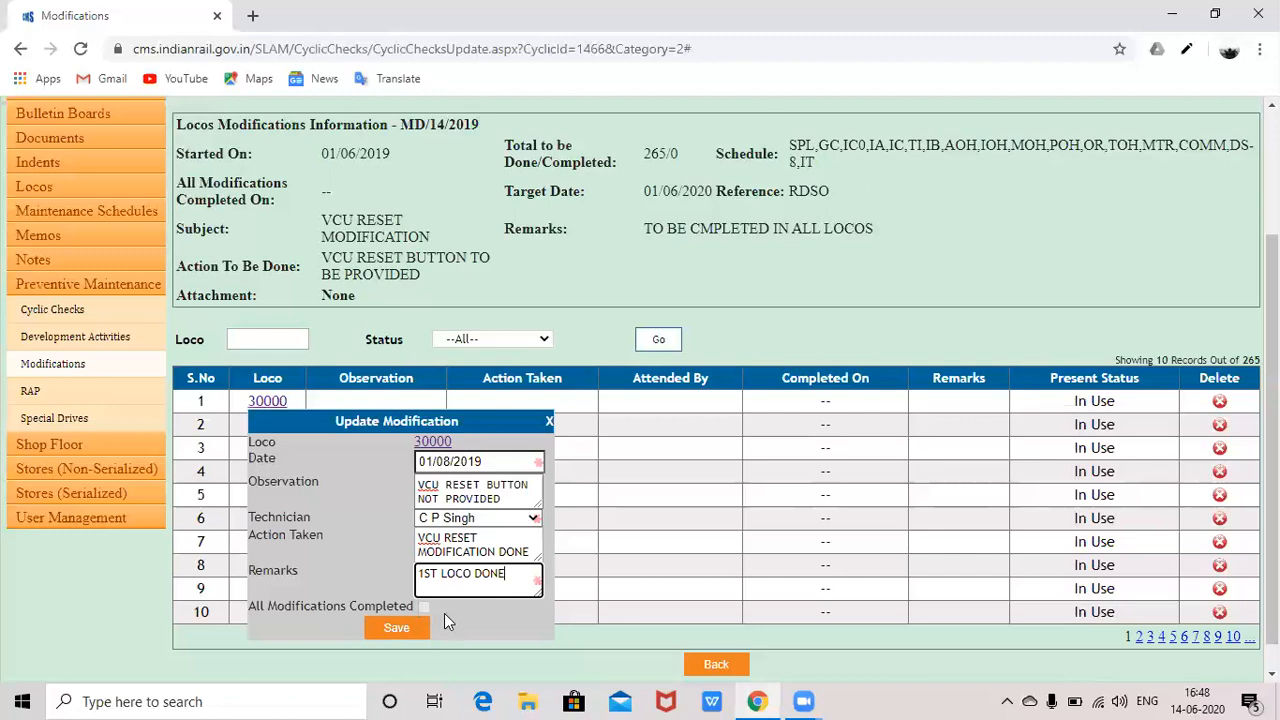
left_click(397, 628)
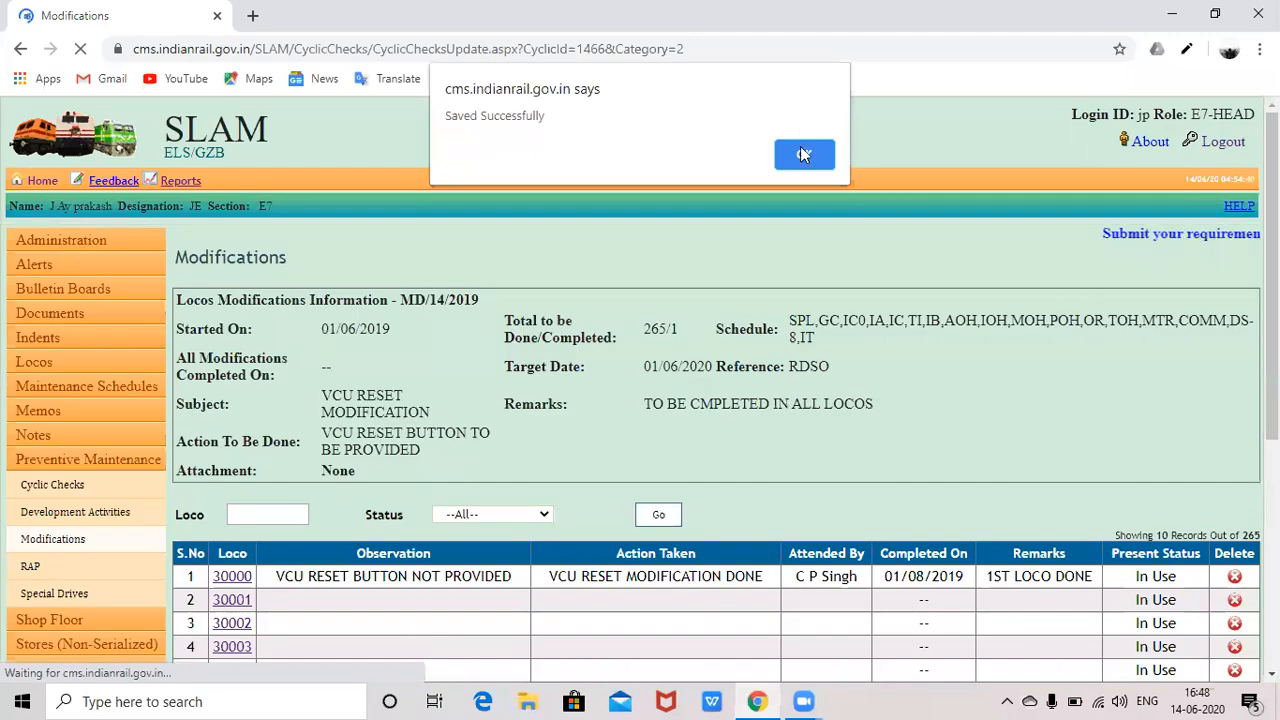
- Dismiss the 'Saved Successfully' alert and view page 2 of MD/14/2019's locos, from 30011
key("Return")
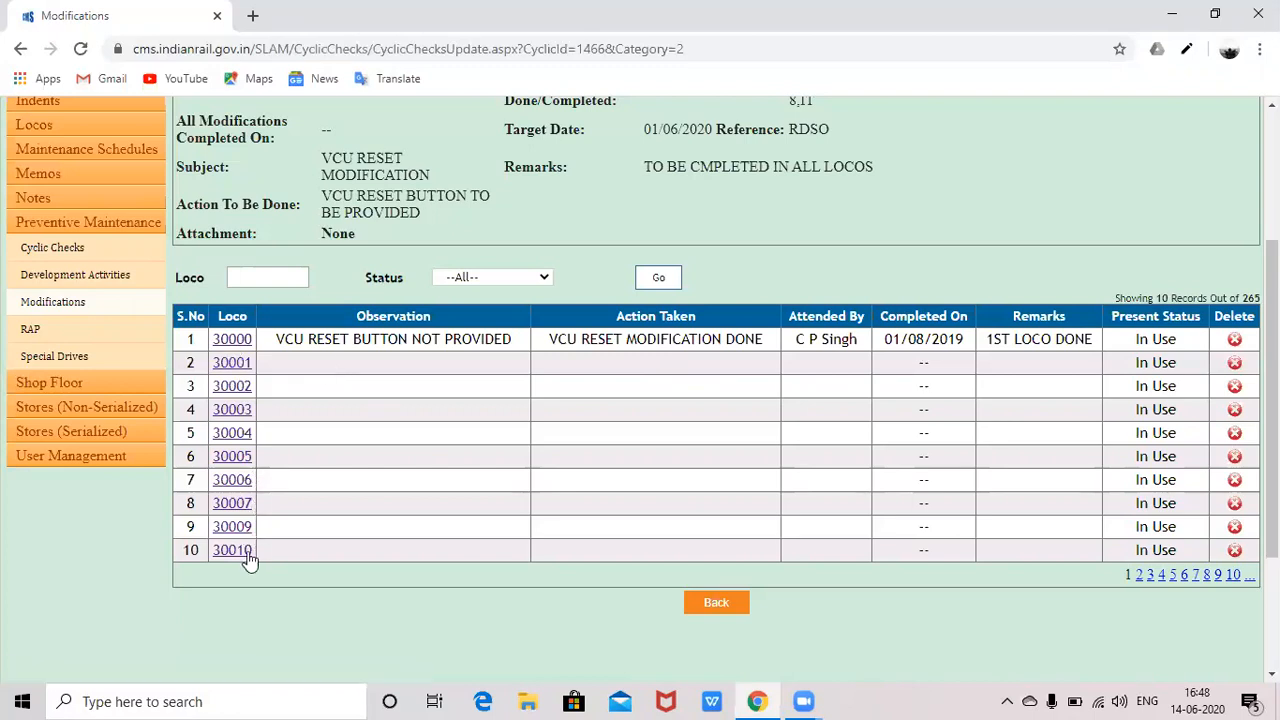
left_click(1139, 576)
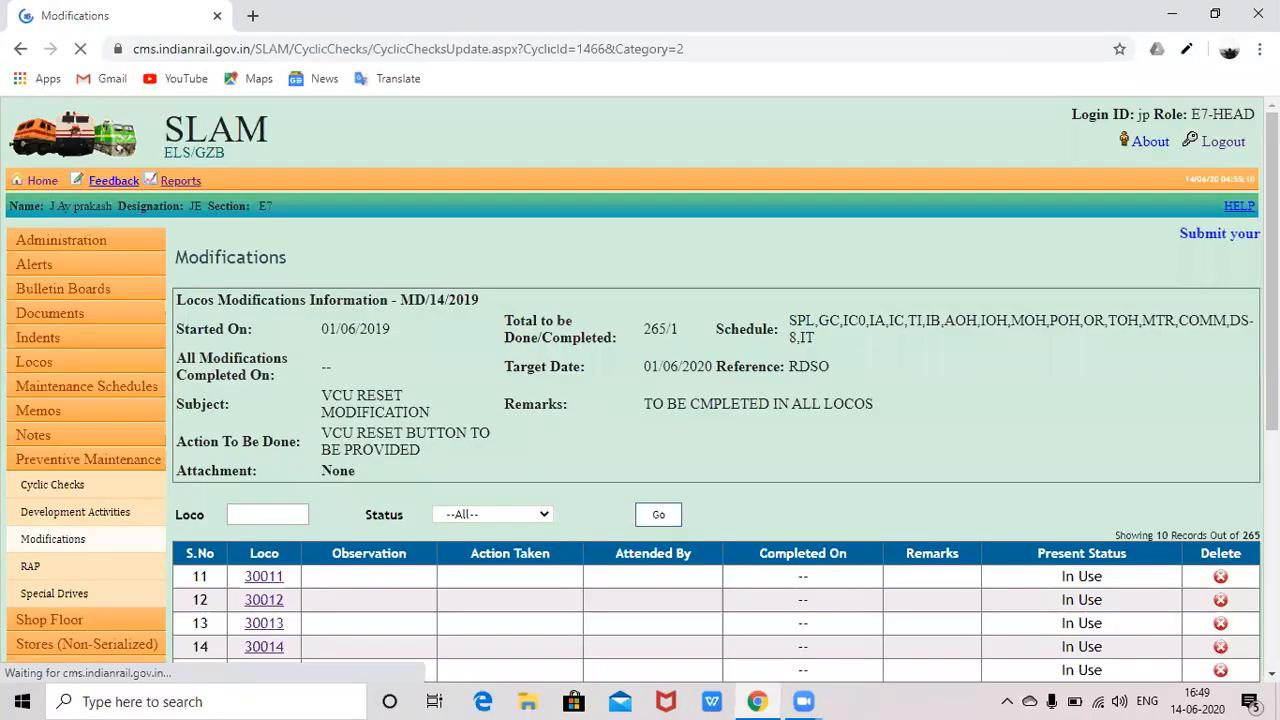
mouse_move(1272, 300)
left_mouse_down()
mouse_move(1272, 357)
mouse_move(1272, 300)
left_mouse_up()
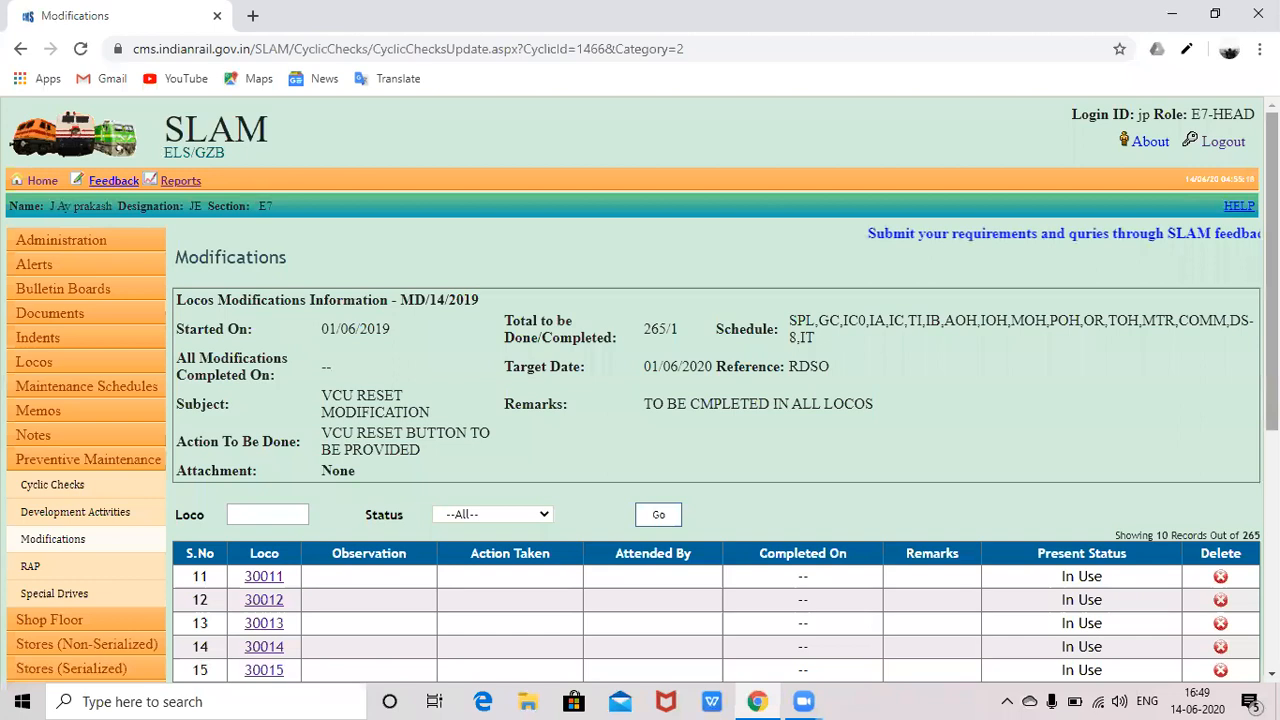
scroll(615, 253, "down", 1)
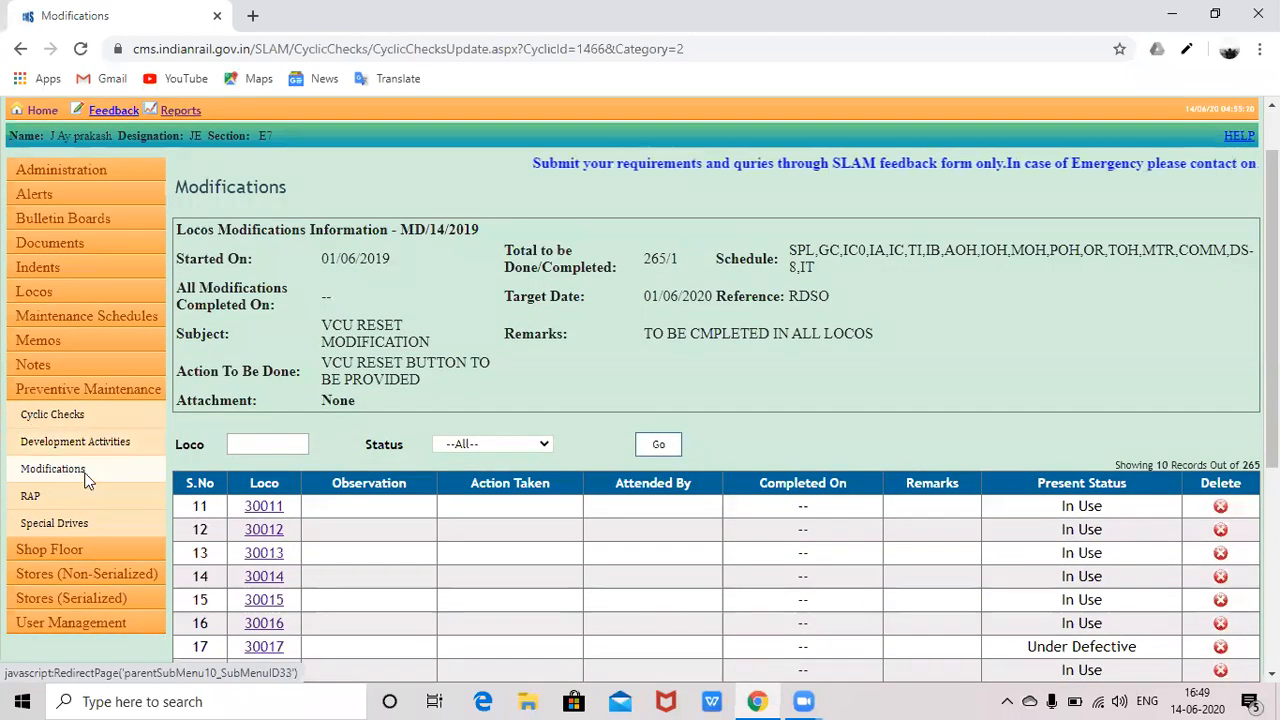
- Go to View Modifications, briefly visiting the Add Modifications form and coming back
left_click(84, 476)
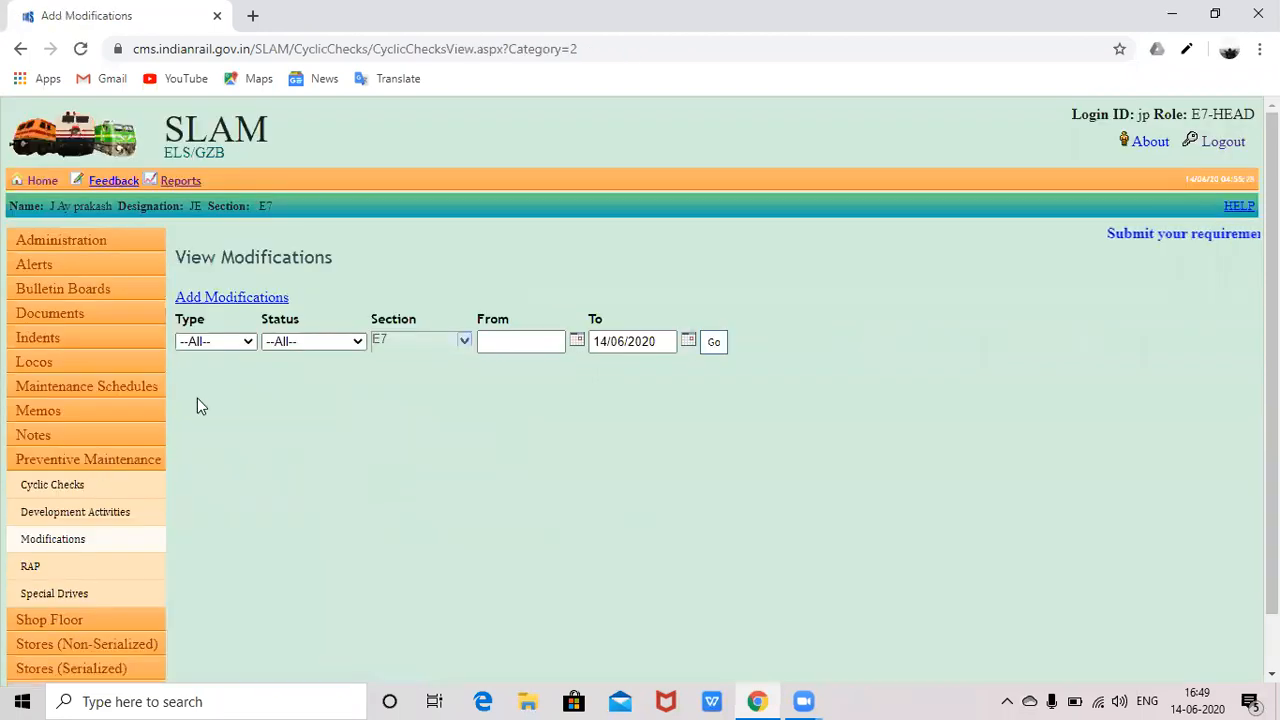
left_click(230, 300)
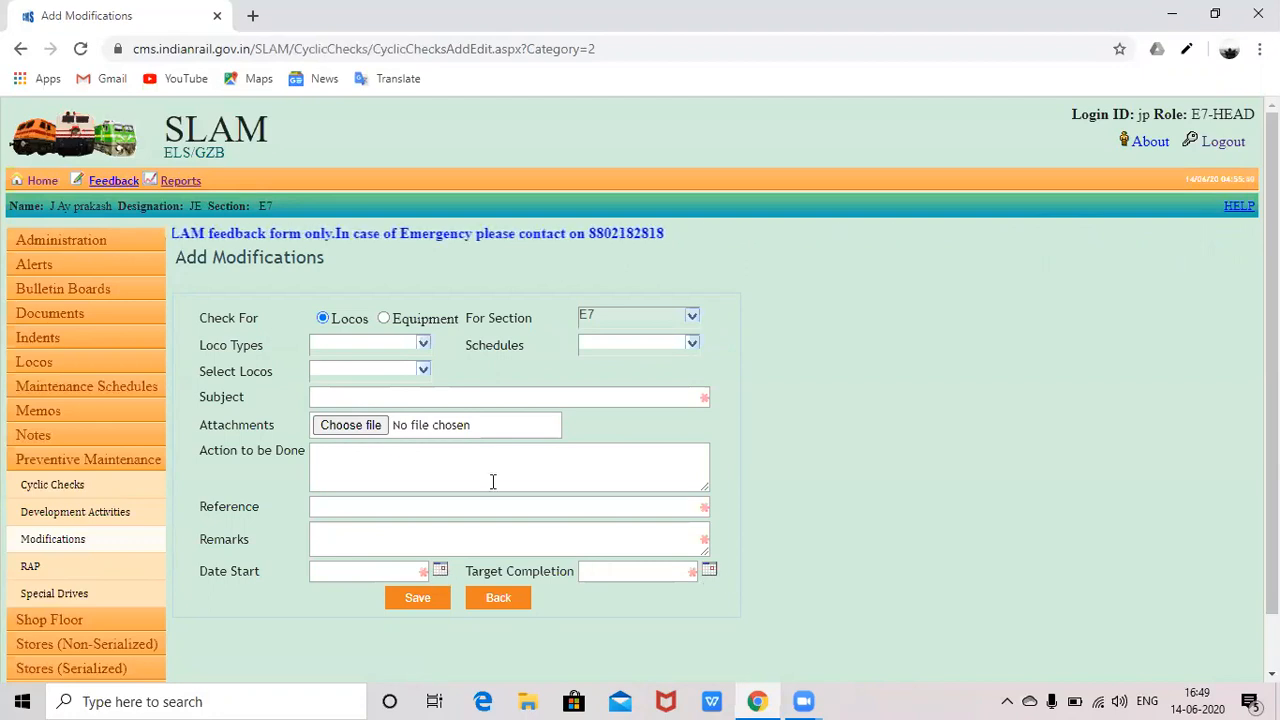
left_click(42, 539)
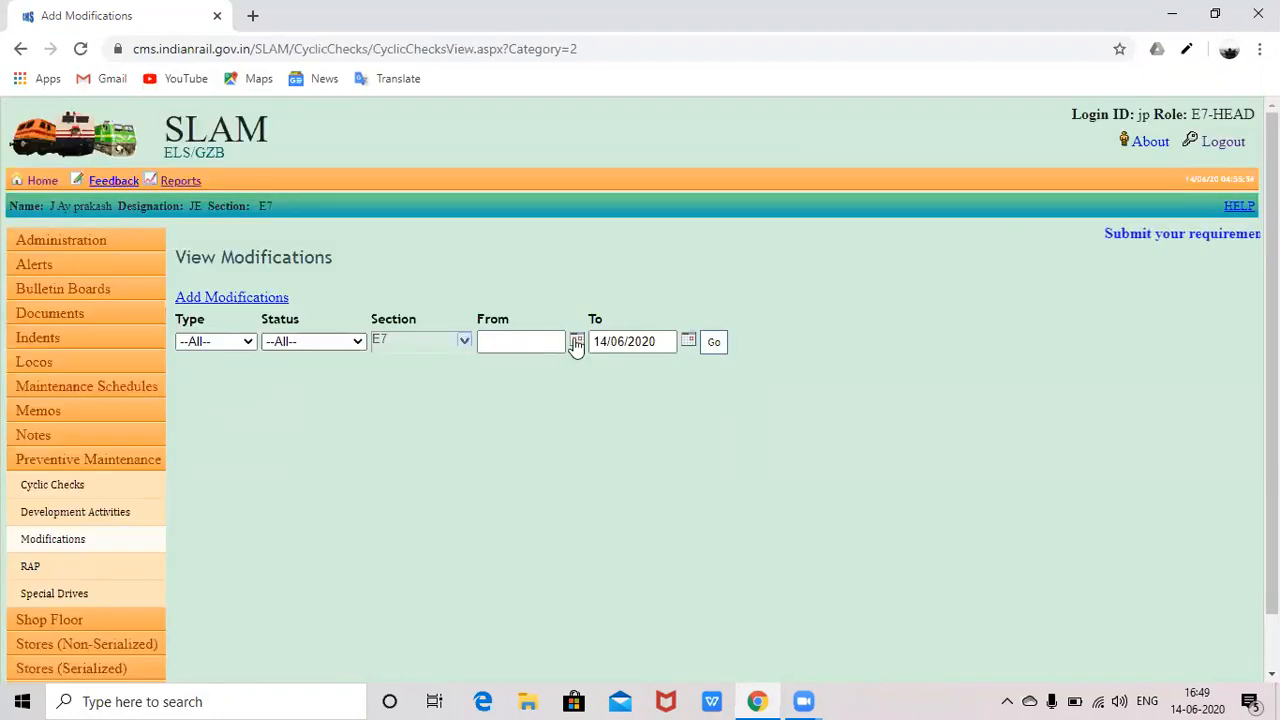
- Pick 1 June 2019 as the From date in the calendar
left_click(576, 340)
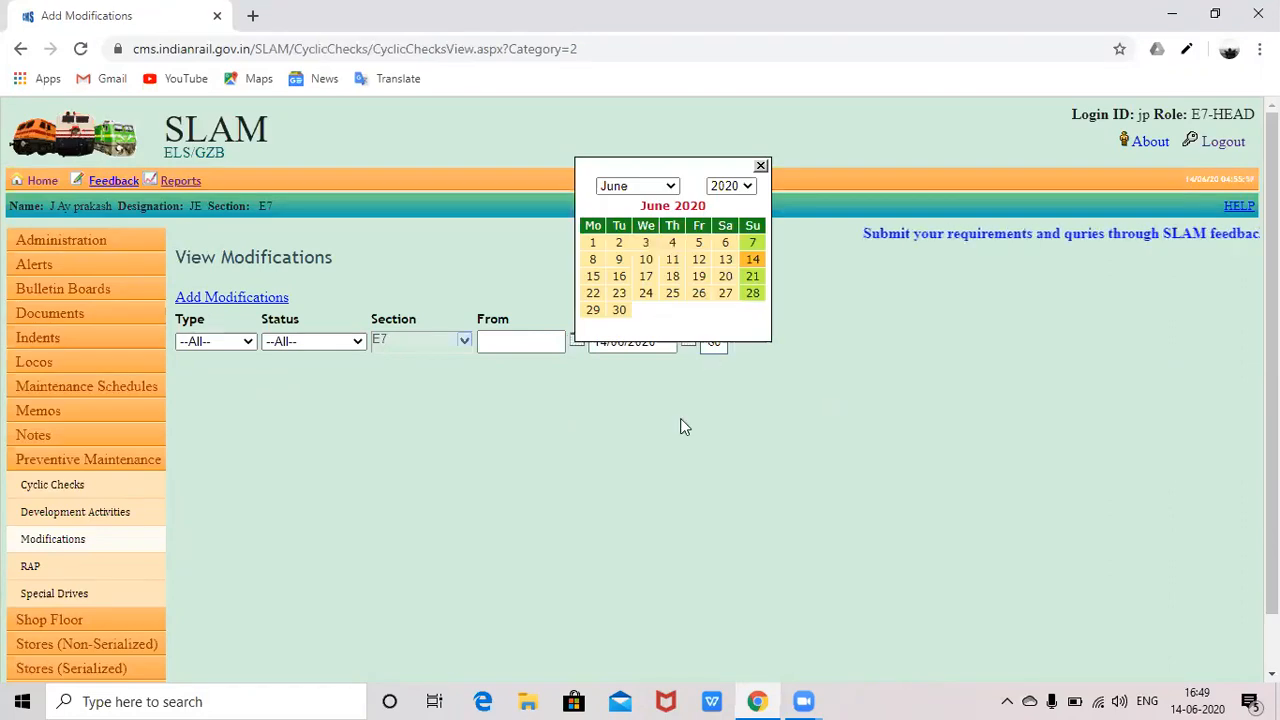
left_click(668, 187)
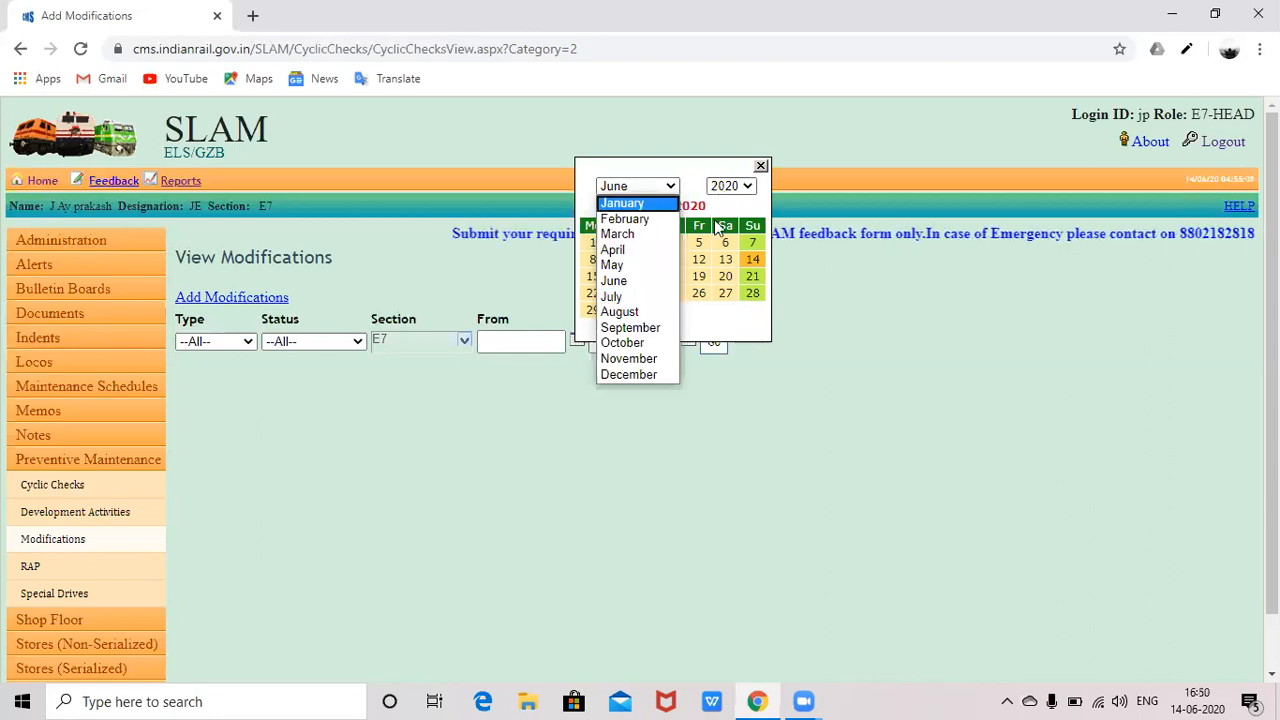
left_click(747, 187)
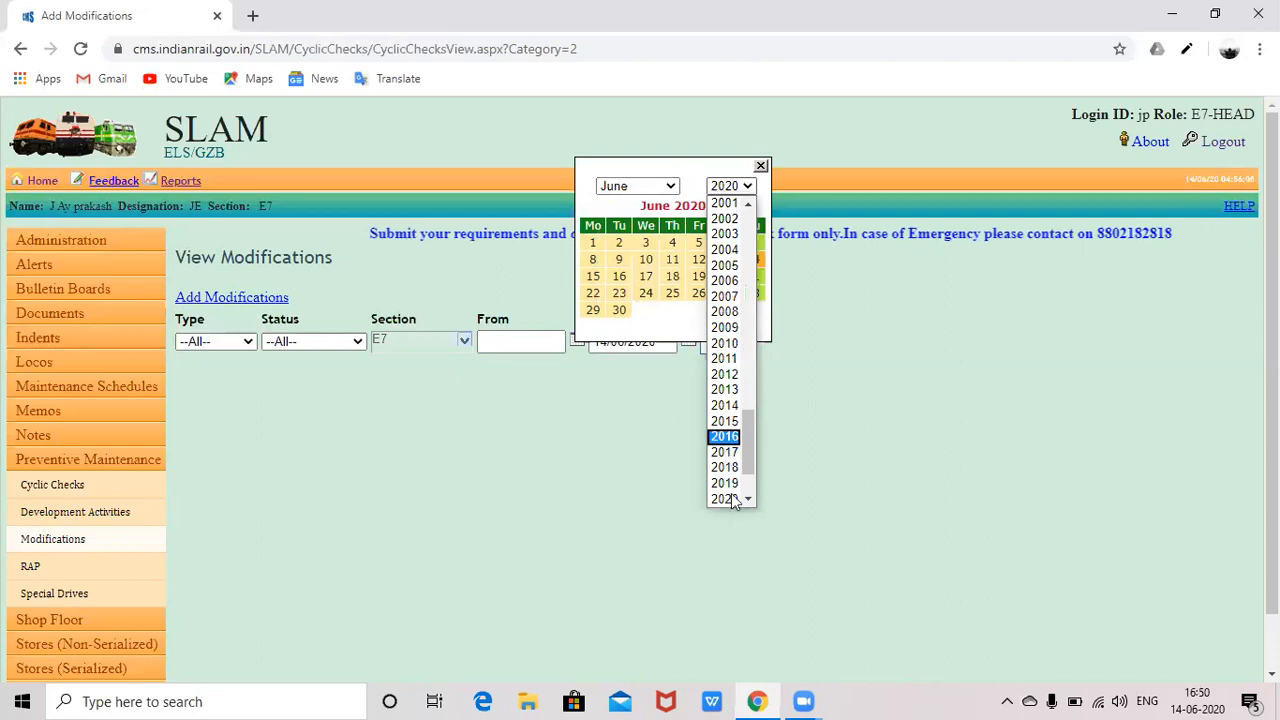
scroll(725, 404, "down", 1)
left_click(728, 424)
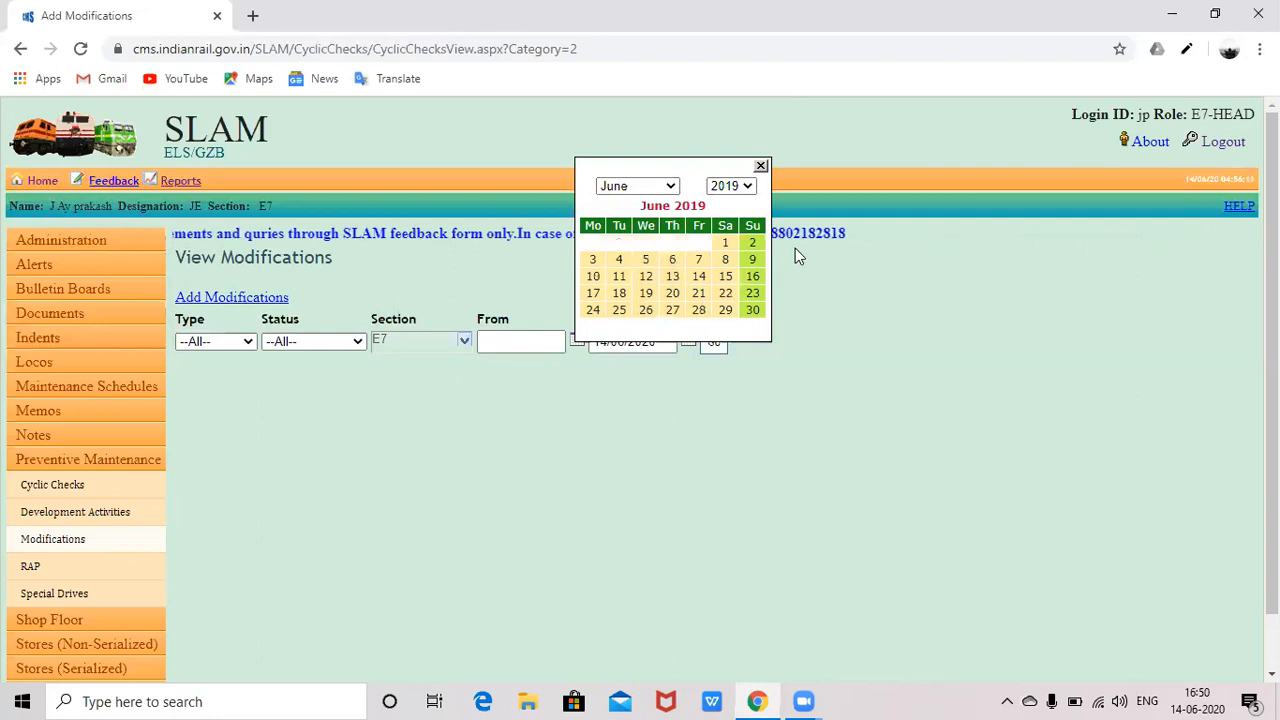
left_click(728, 245)
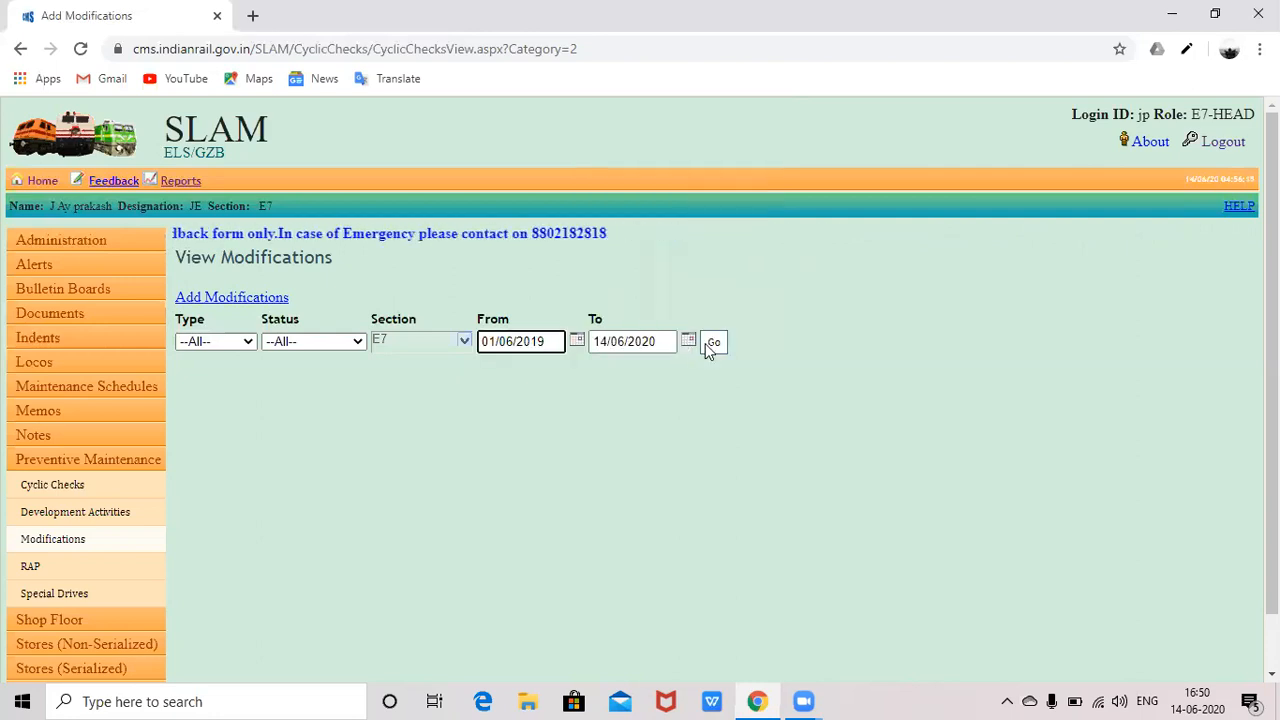
- List modifications from 01/06/2019 to 14/06/2020, showing MD/12/2020, MD/13/2020 and MD/14/2019
left_click(712, 343)
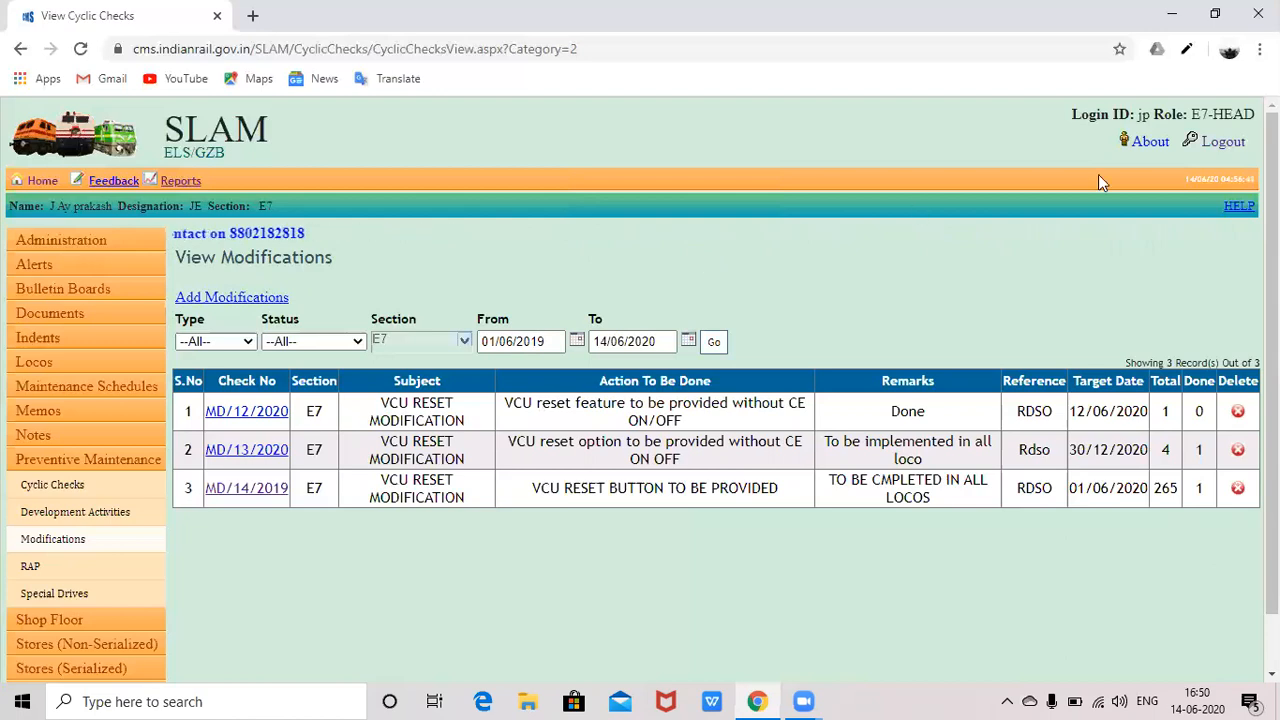
- Log out of SLAM
left_click(1248, 145)
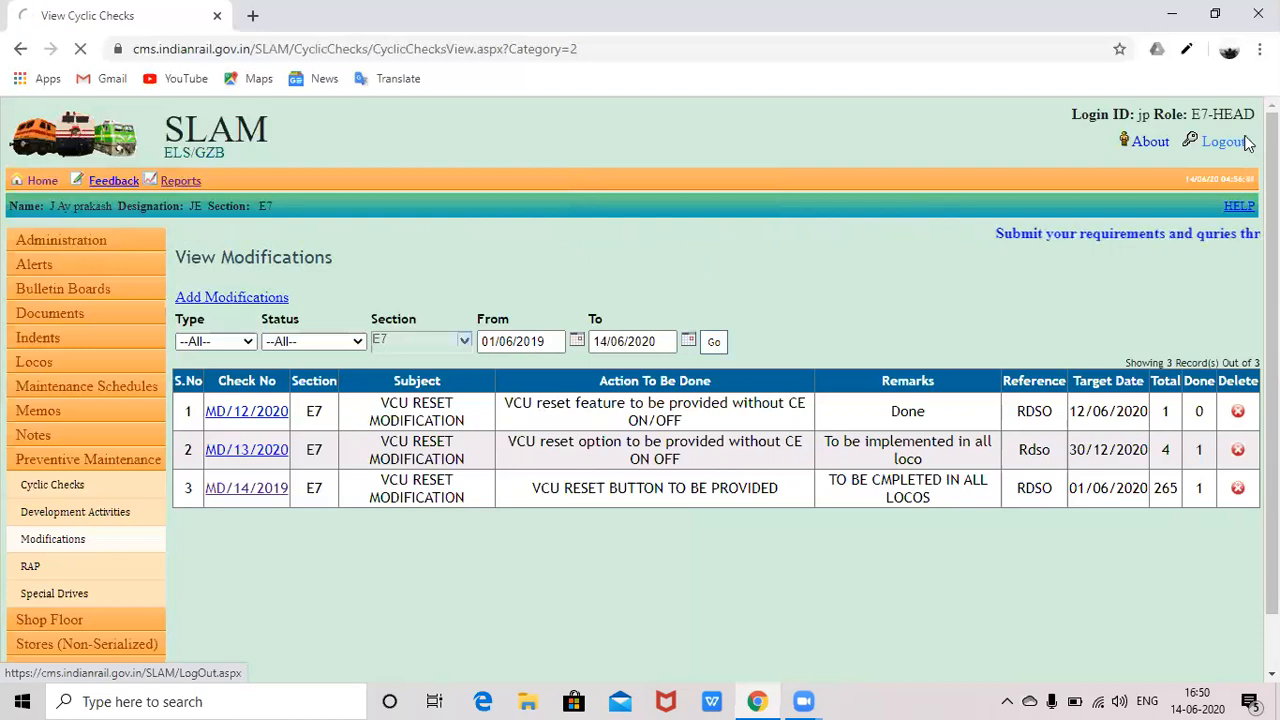